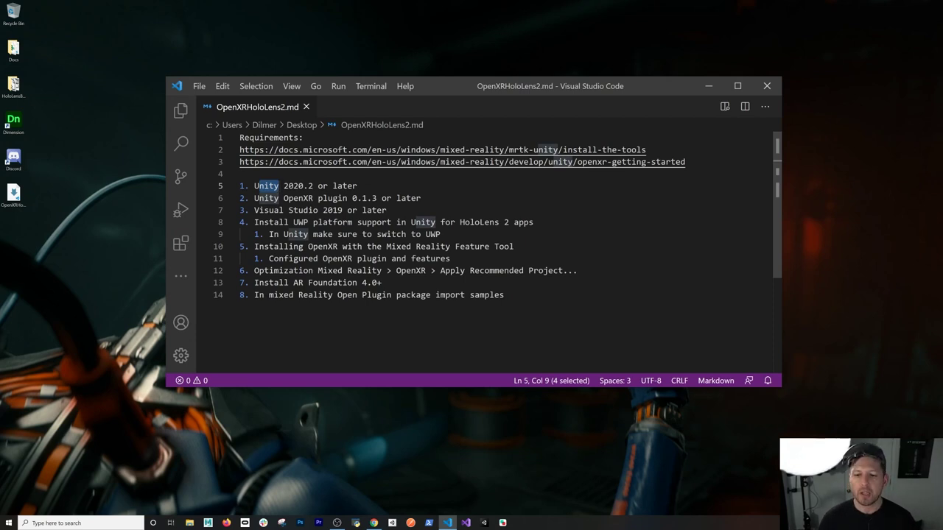
Review the HoloLens 2 requirements in the notes, from the Visual Studio version through UWP support, optimization, AR Foundation and sample import.
click(275, 210)
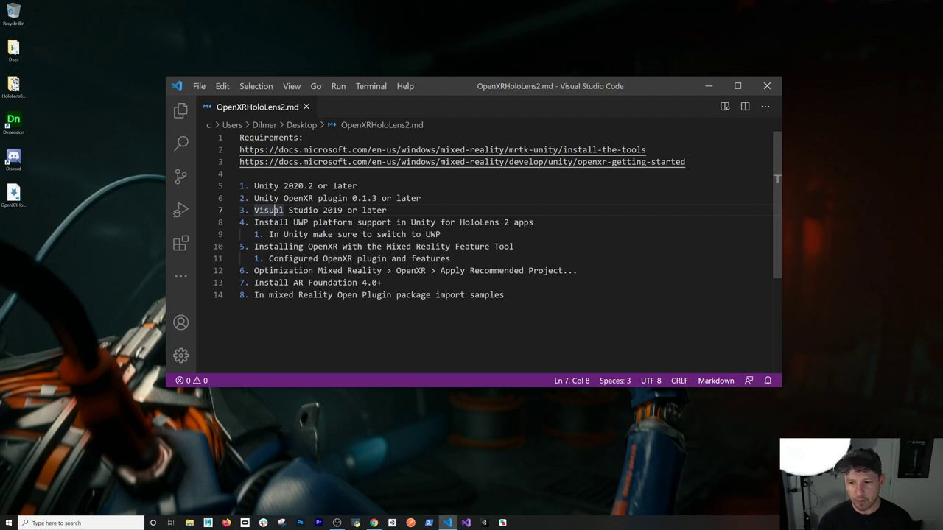
drag(251, 222, 310, 222)
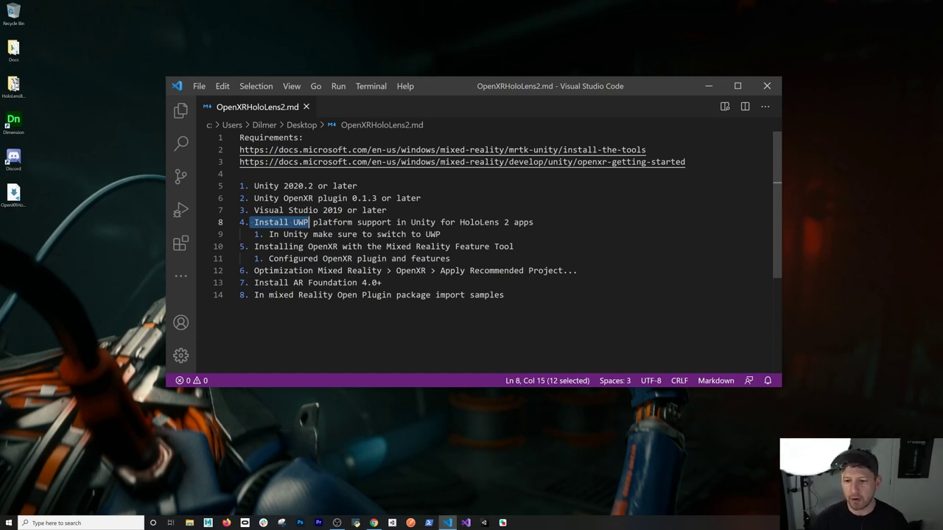
drag(239, 271, 447, 294)
click(516, 294)
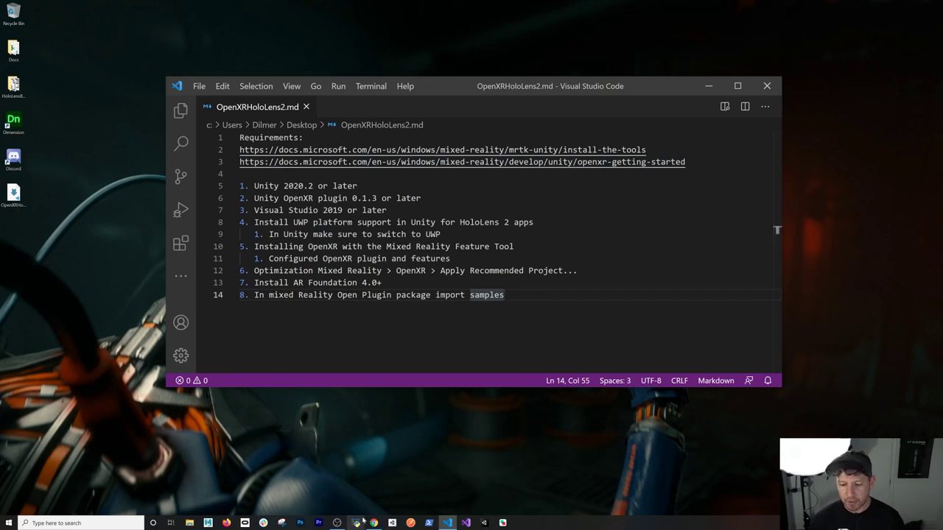
Switch to Unity Hub and check the 2020.2.3f1 install's modules for Universal Windows Platform Build Support.
click(394, 523)
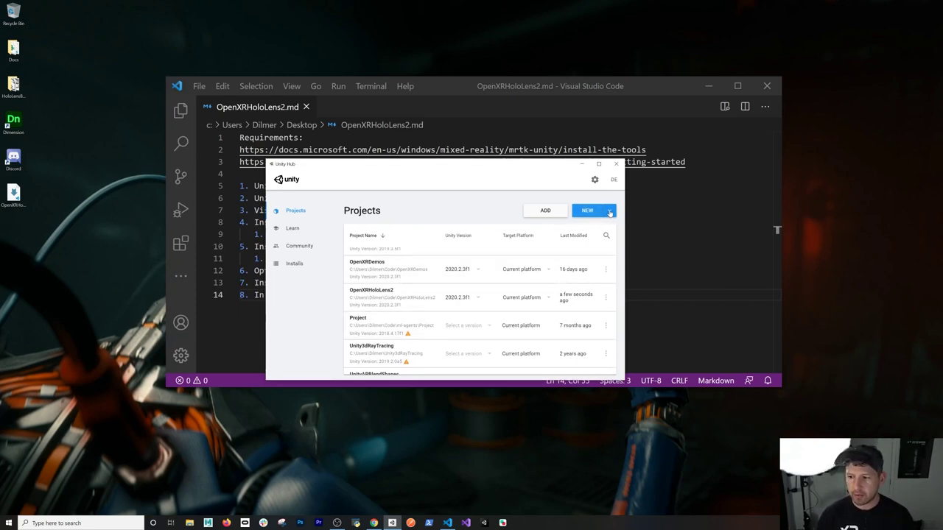
click(609, 212)
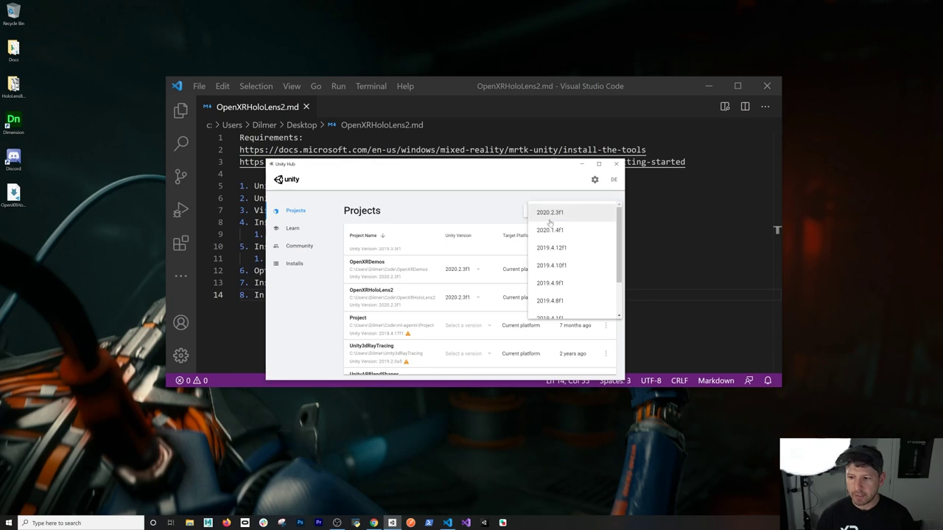
click(378, 194)
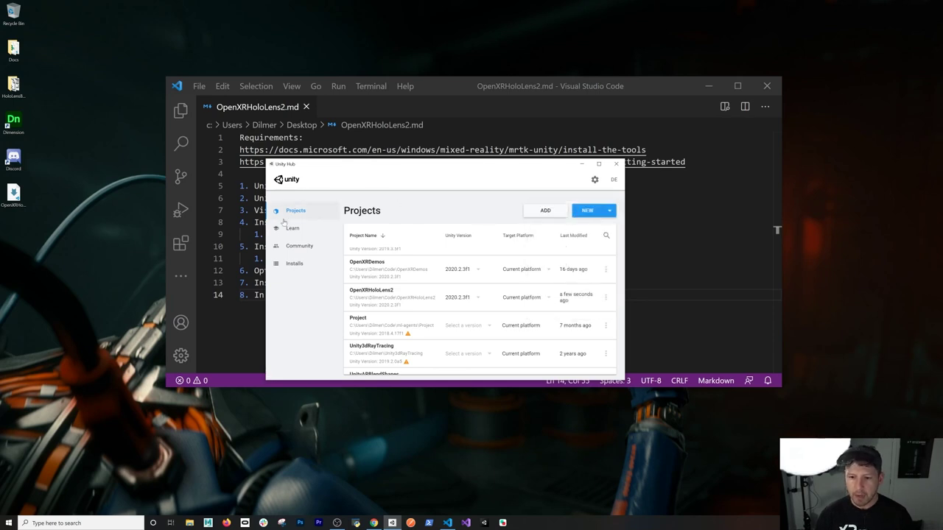
click(292, 265)
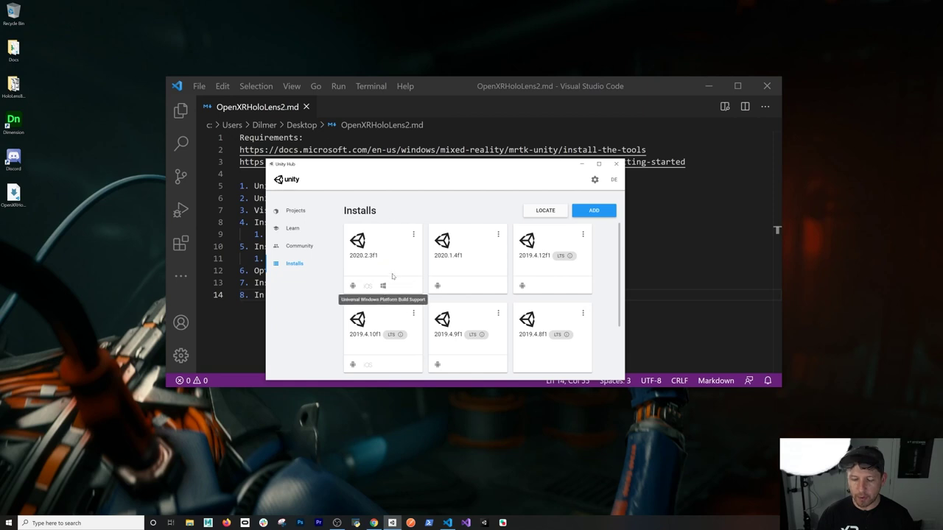
click(413, 236)
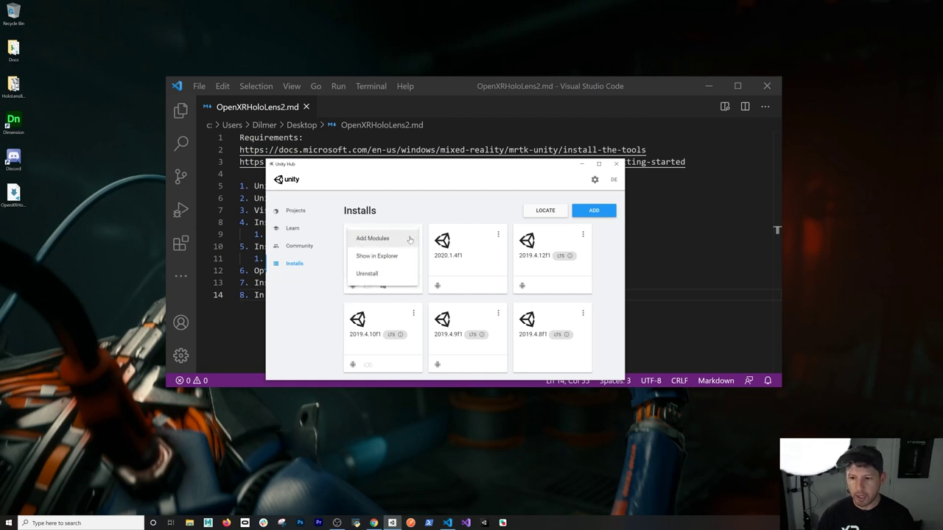
click(387, 238)
scroll(383, 274, down, 2)
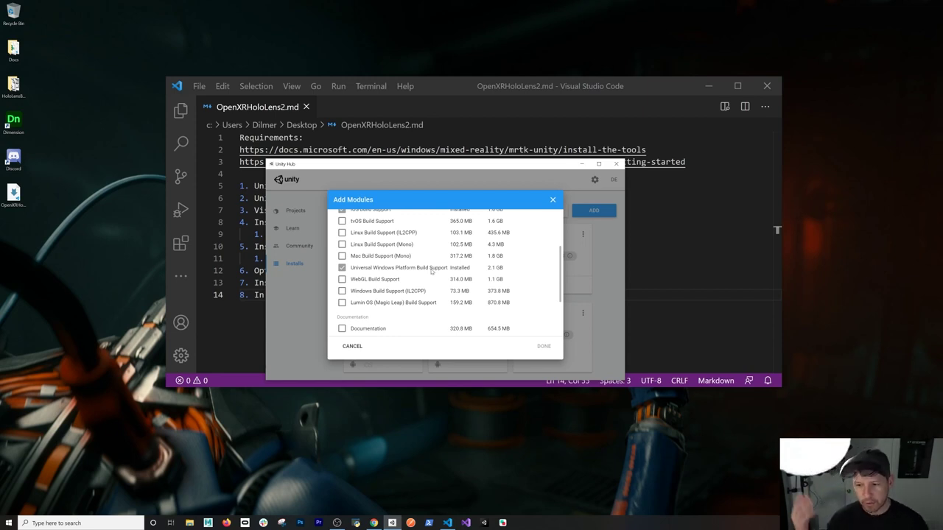
click(552, 201)
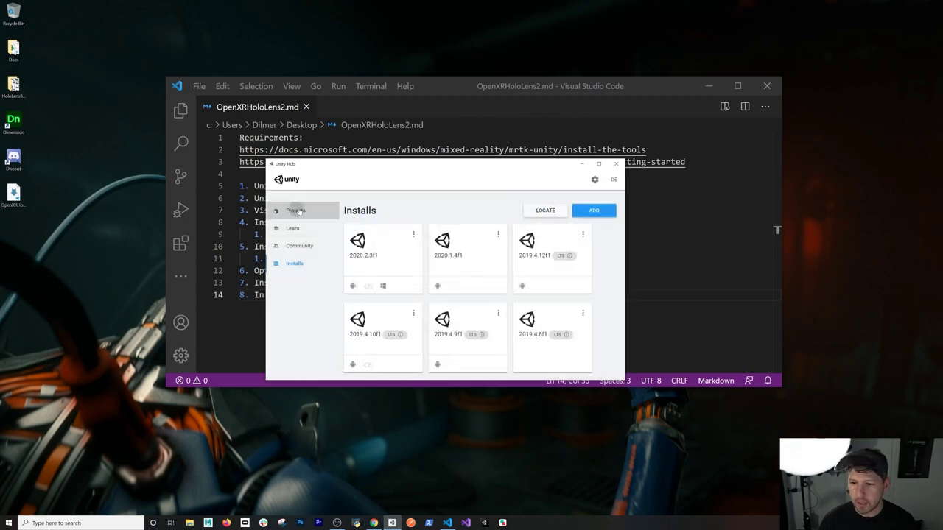
Create a 3D project named OpenXRHoloLens2Demo with Unity 2020.2.3f1.
click(295, 210)
click(610, 210)
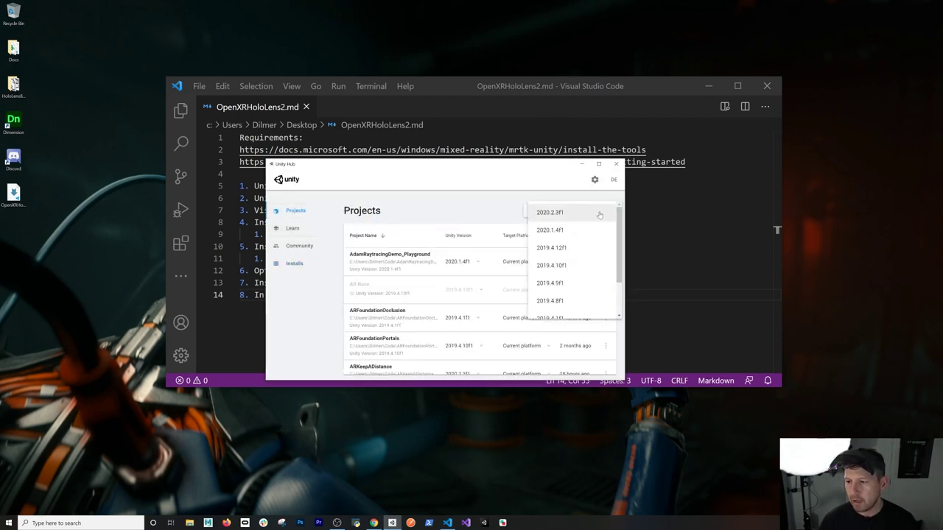
click(600, 215)
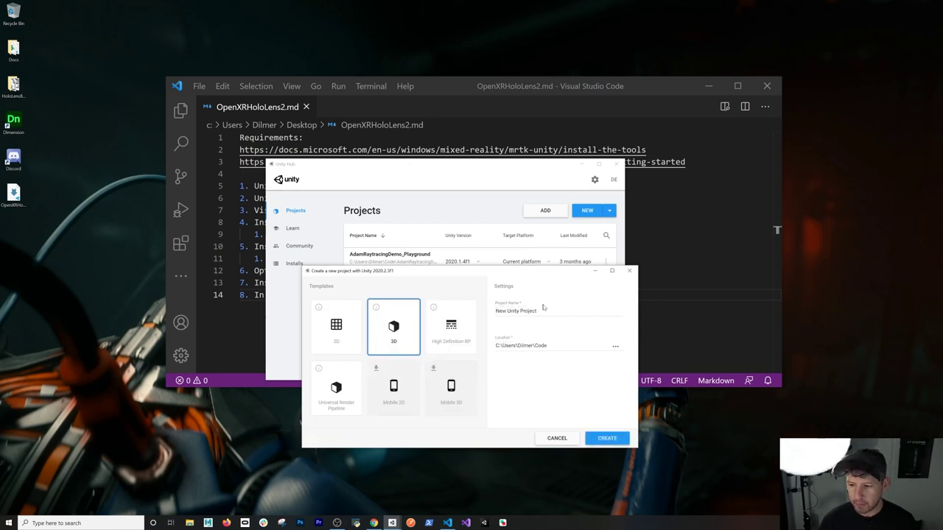
key(Tab)
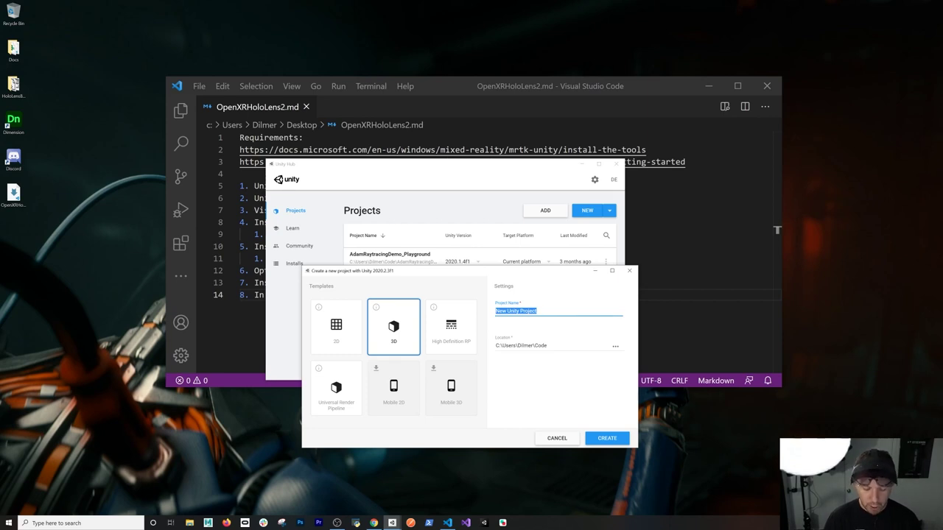
text(OpenXRHo)
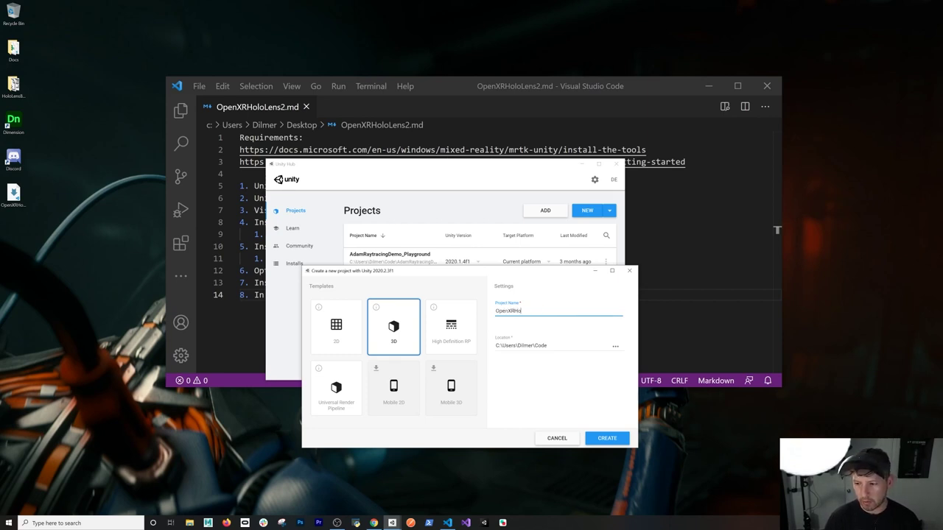
text(loLens2Demo)
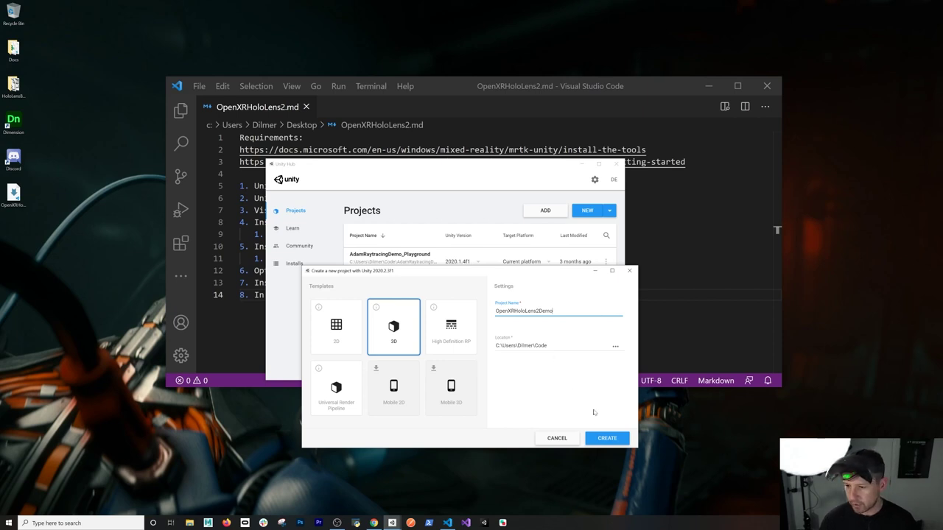
click(621, 440)
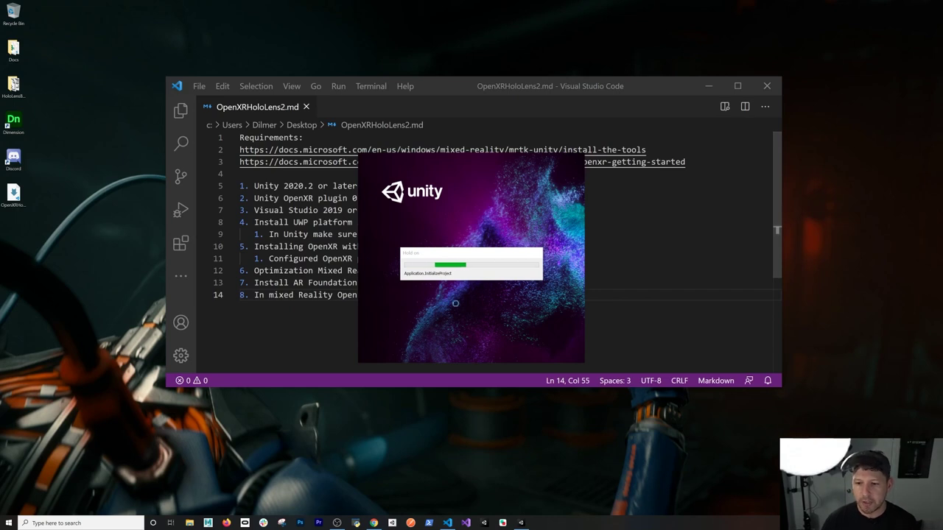
Open the openxr-getting-started link from the notes, review the Mixed Reality Feature Tool installation section, and minimize the browser.
click(333, 258)
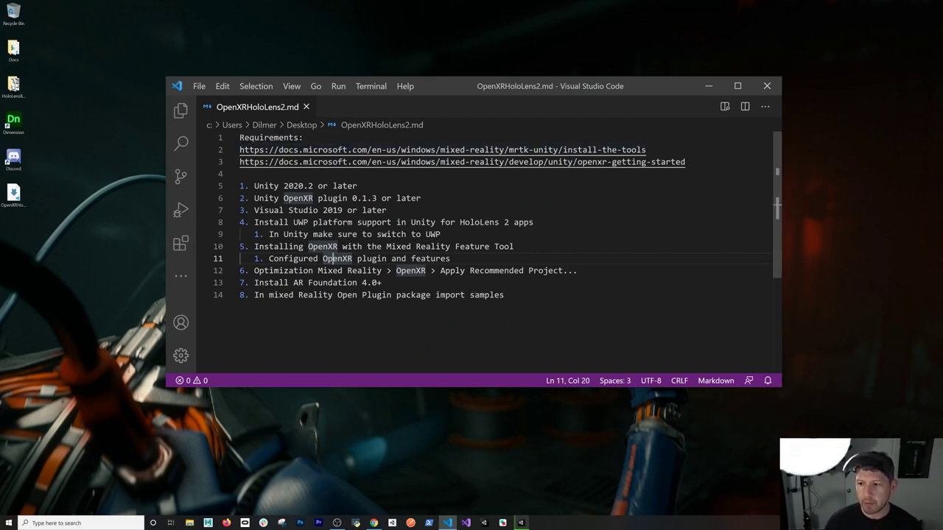
click(498, 163)
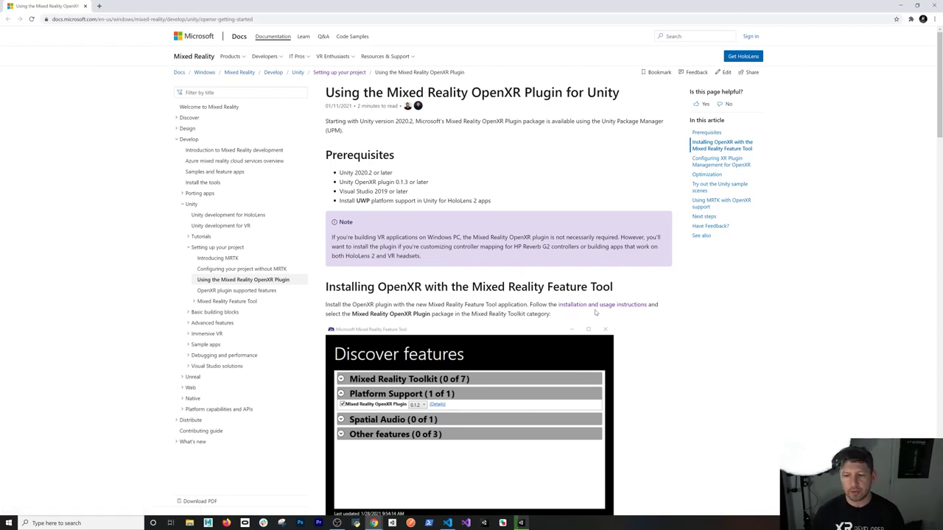
scroll(596, 312, down, 2)
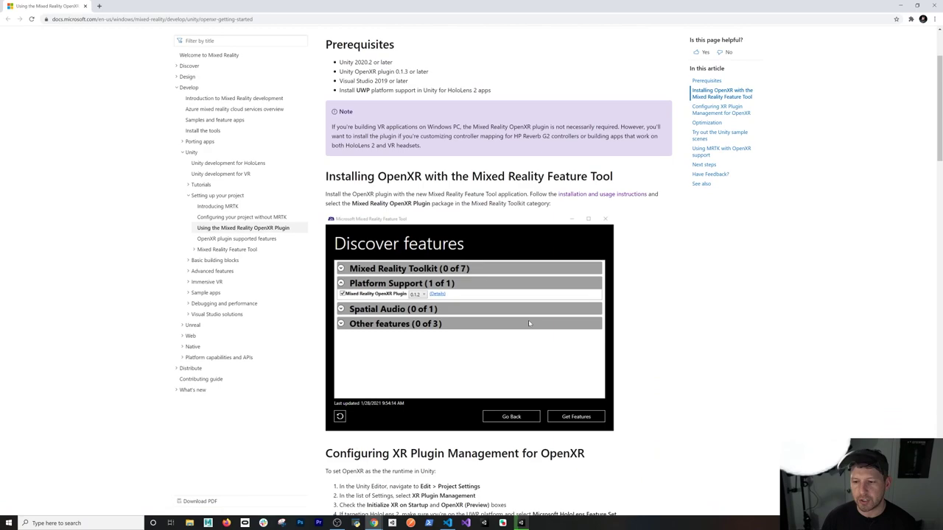
click(899, 5)
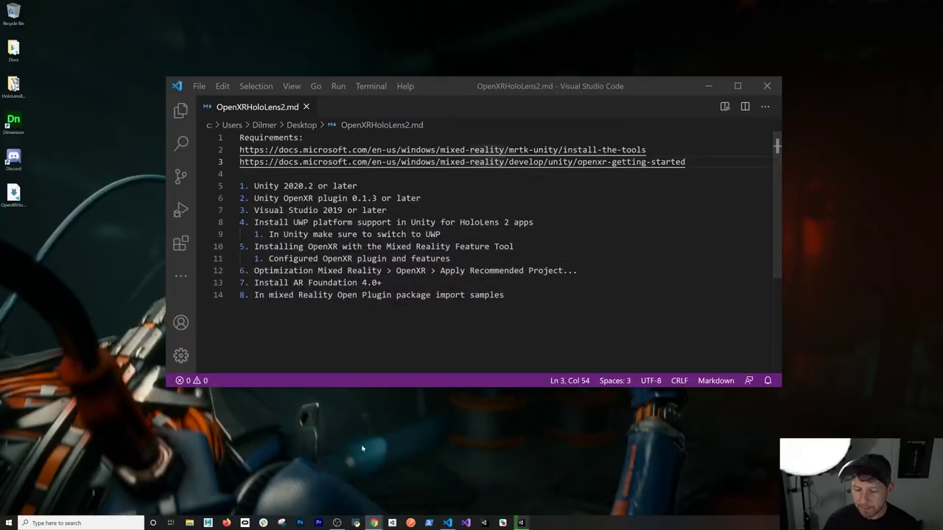
Open the MRFeatureTool folder under Program Files on the C: drive in File Explorer.
key(super+e)
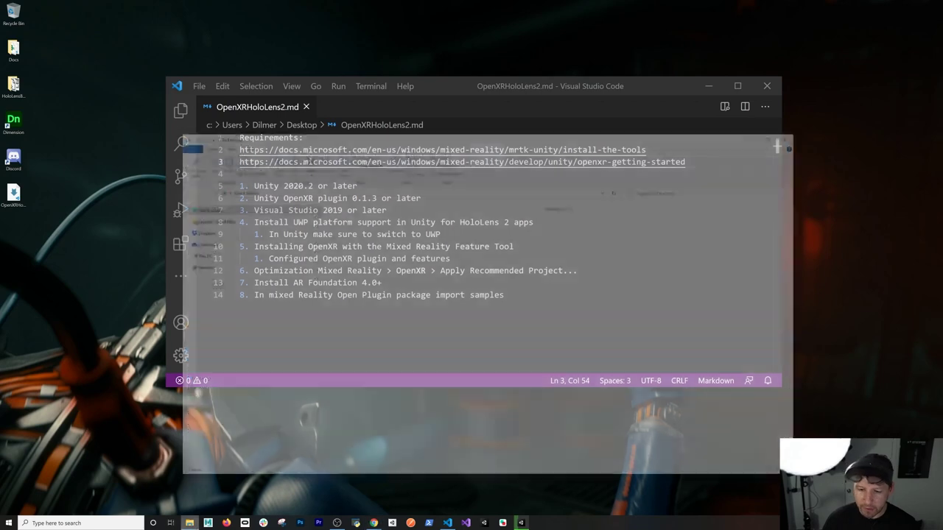
click(207, 286)
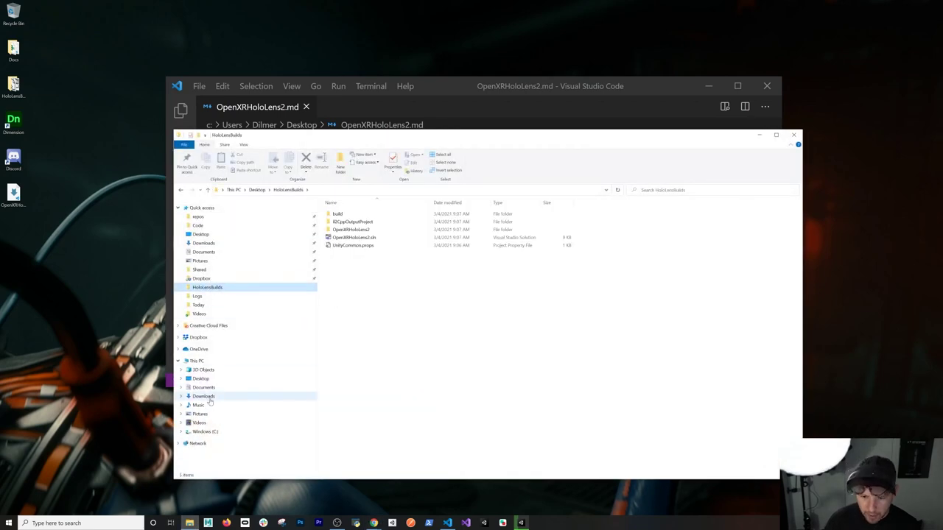
click(205, 432)
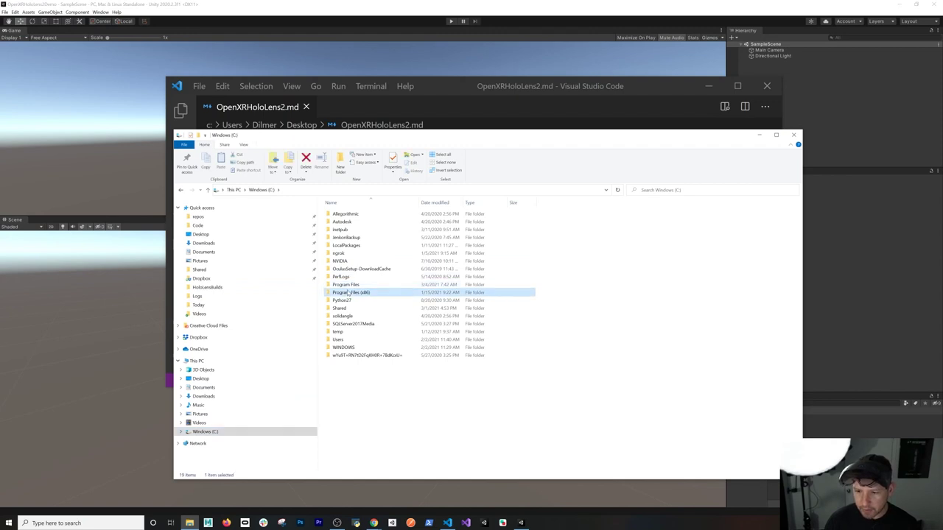
double_click(350, 284)
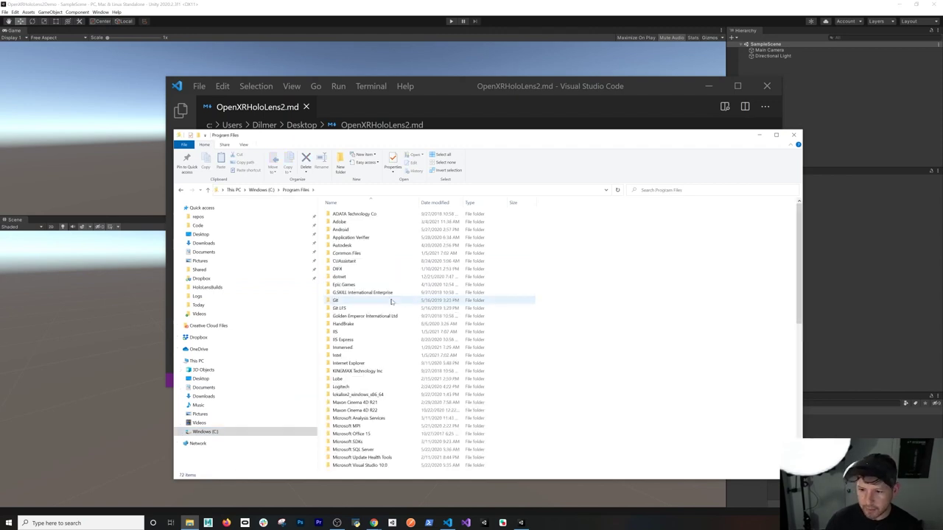
key(m)
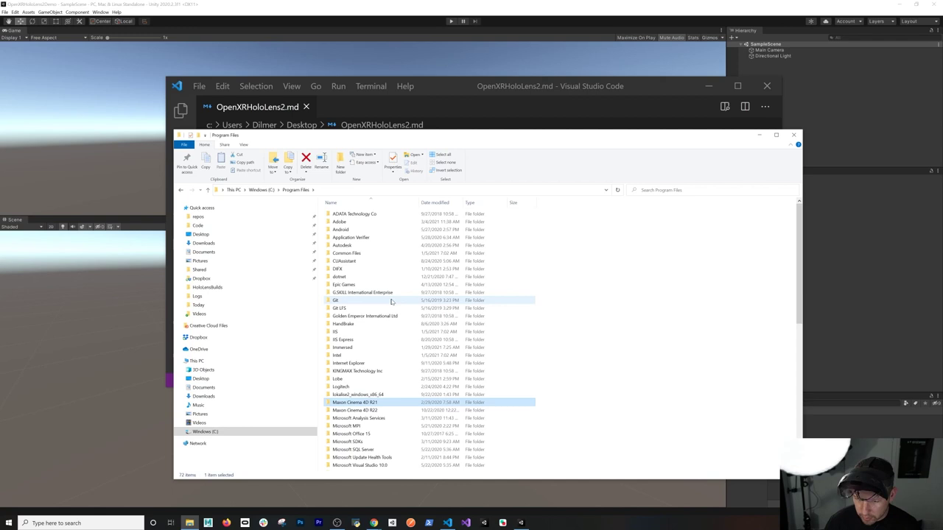
scroll(383, 361, down, 4)
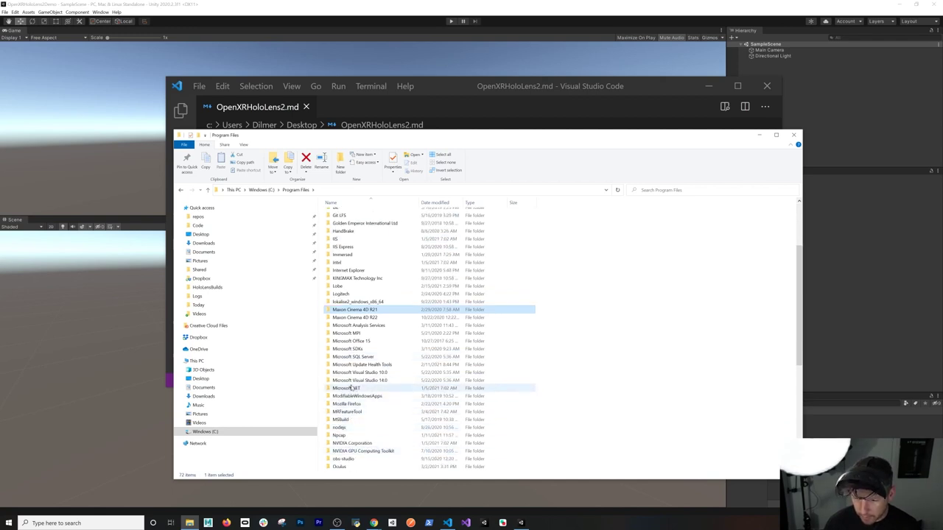
double_click(348, 411)
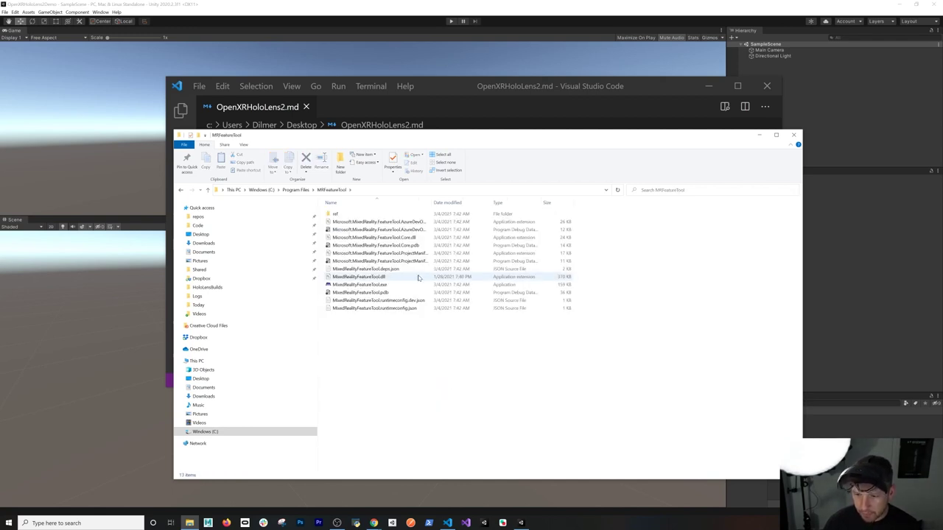
Launch MixedRealityFeatureTool.exe and close the File Explorer window.
mouse_move(382, 282)
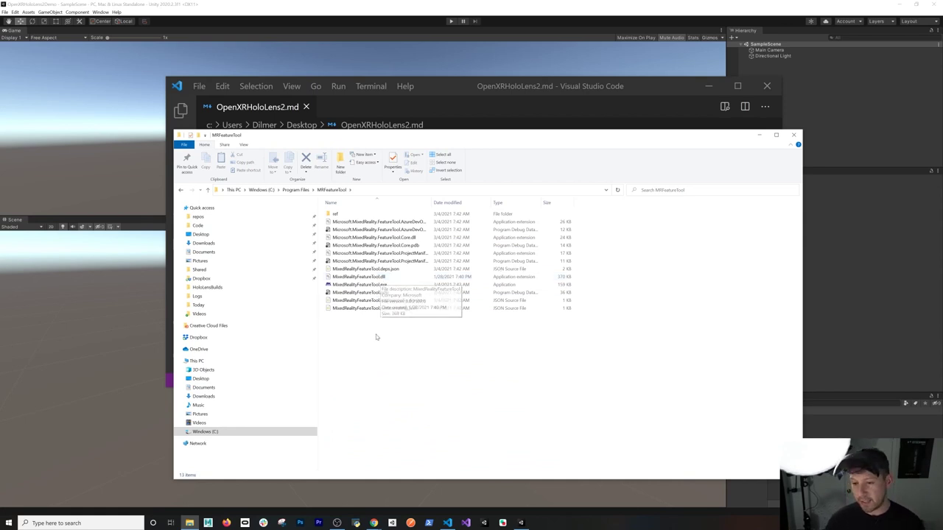
mouse_move(409, 266)
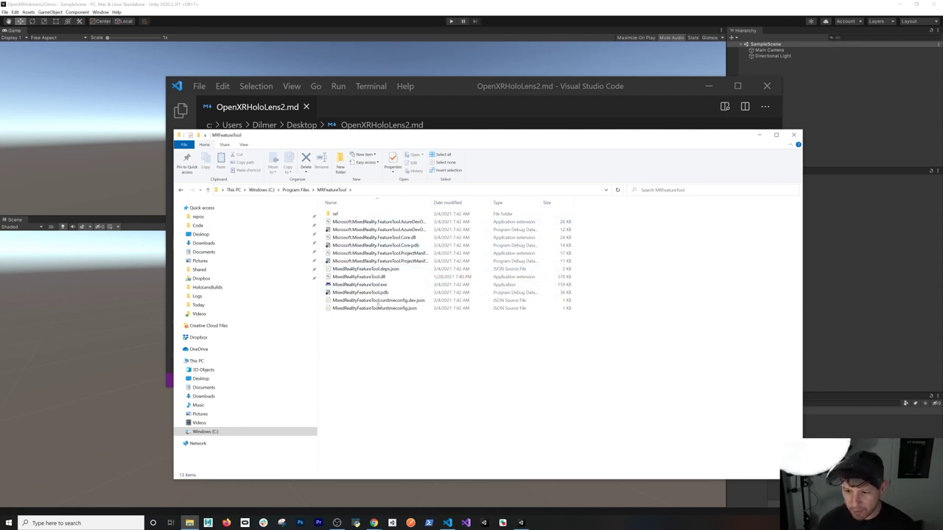
double_click(377, 284)
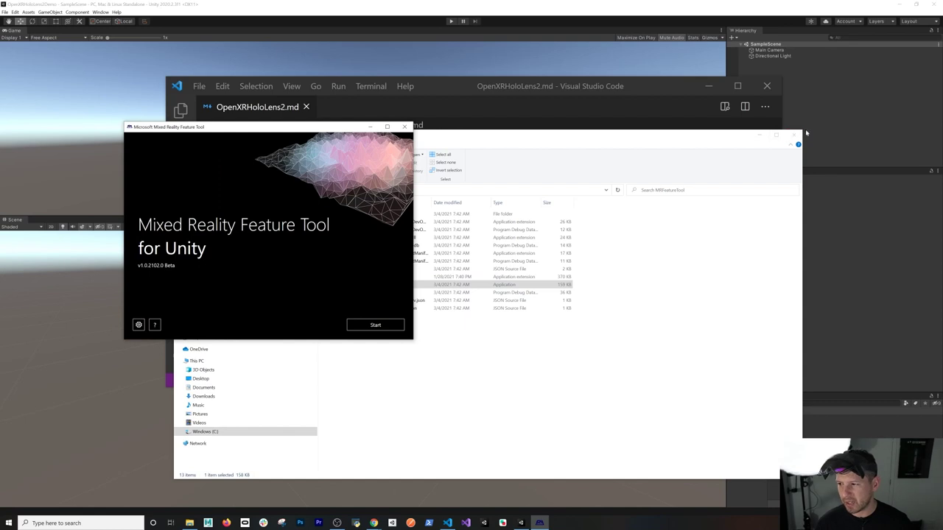
click(793, 135)
Bring the Mixed Reality Feature Tool in front of the Unity editor and start its feature discovery.
click(416, 60)
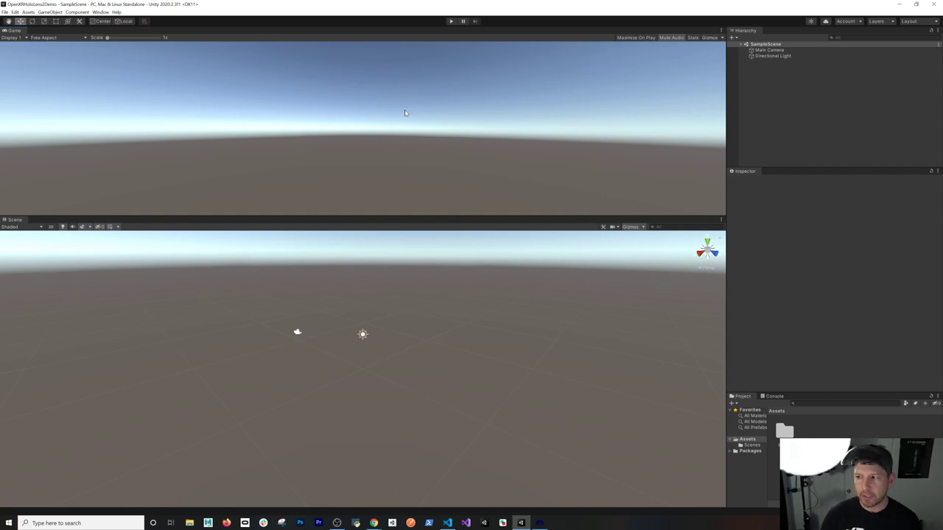
key(alt+Tab)
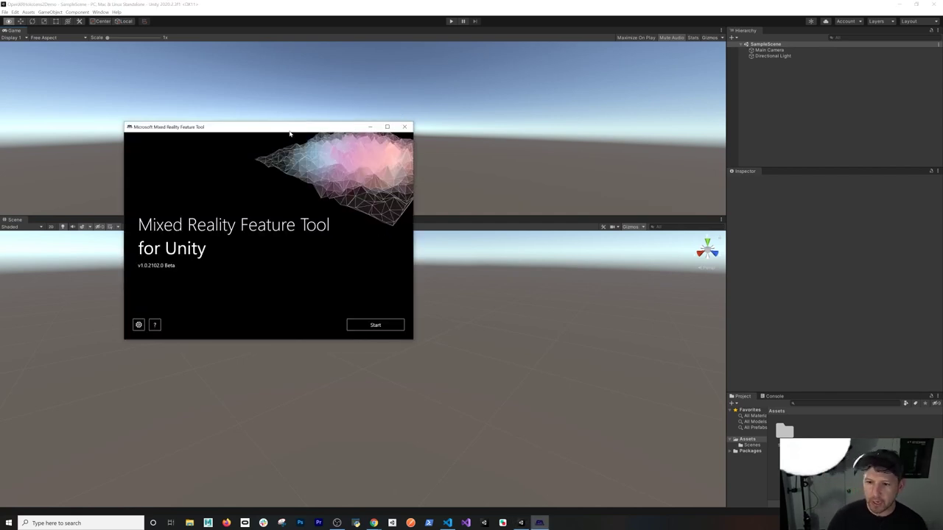
drag(290, 133, 358, 115)
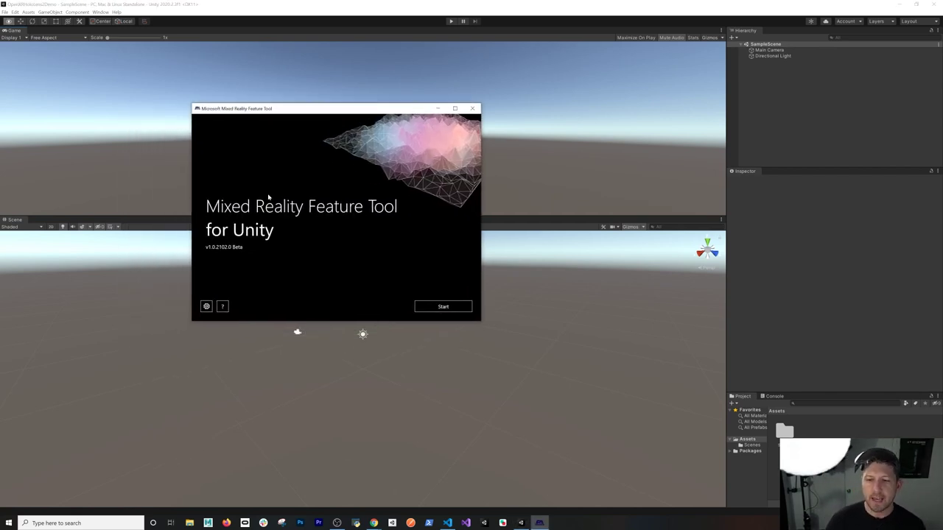
click(444, 308)
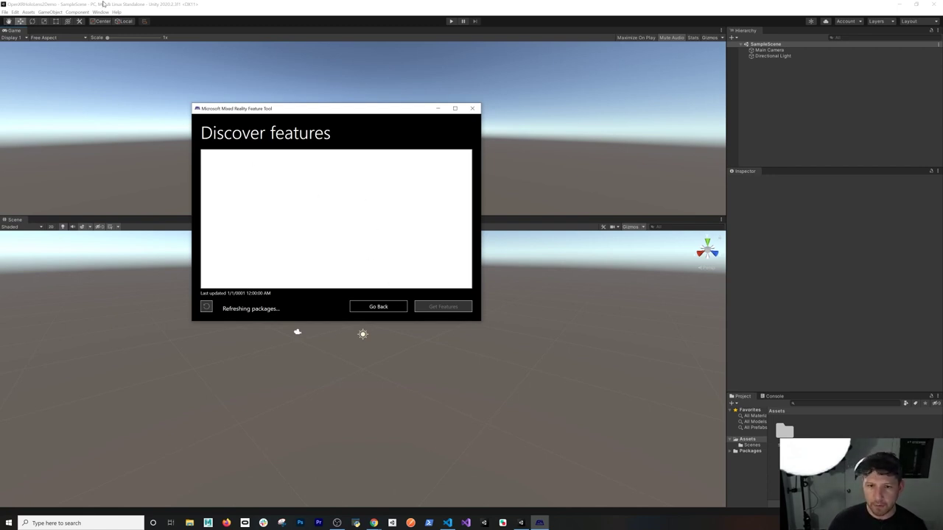
Return to the Unity editor and switch the project's build platform to Universal Windows Platform.
click(105, 5)
click(4, 12)
click(24, 93)
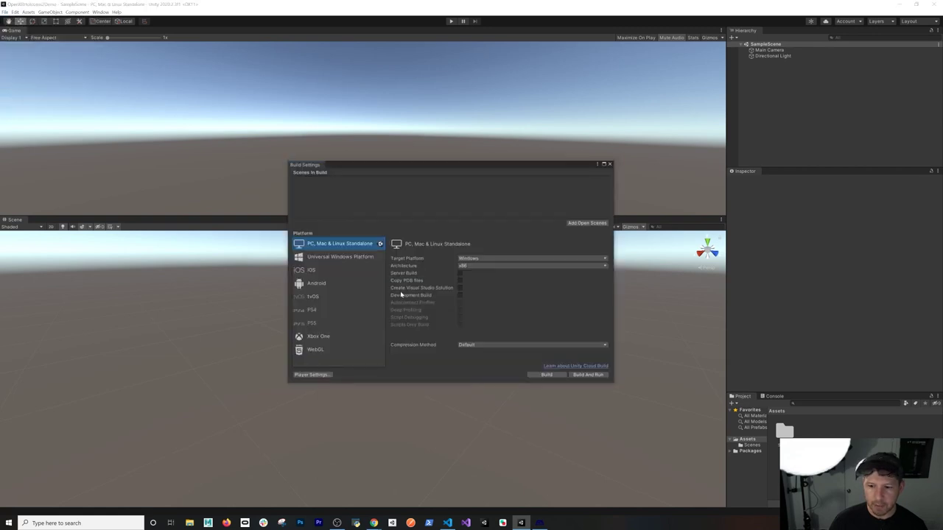
click(333, 259)
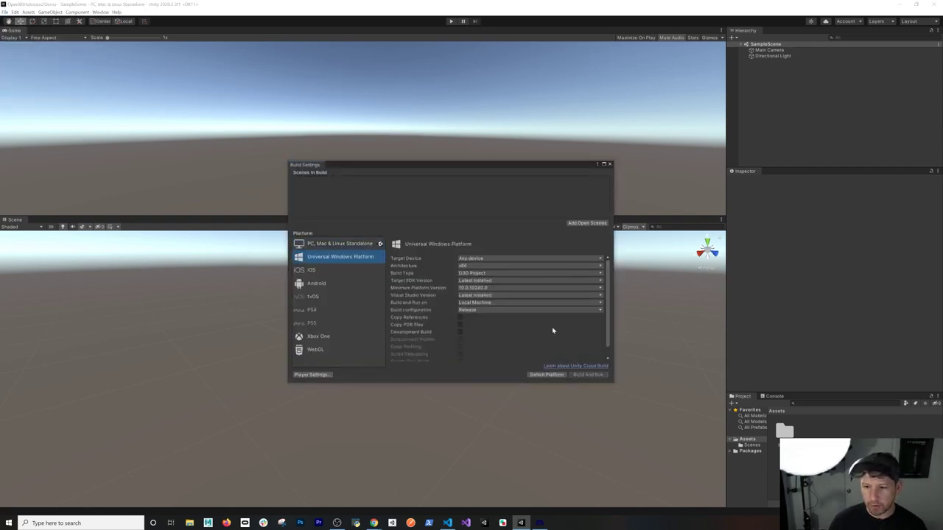
scroll(553, 331, down, 2)
click(537, 374)
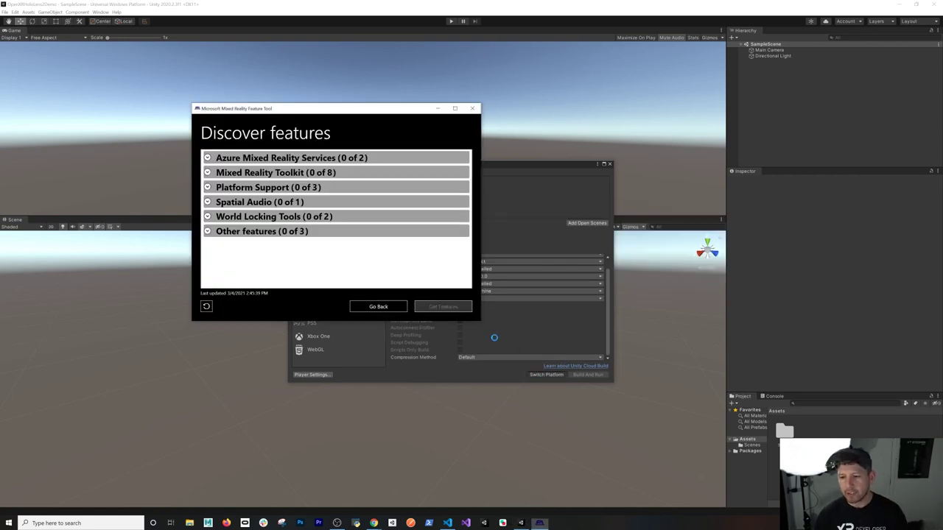
In the Mixed Reality Feature Tool, select Mixed Reality OpenXR Plugin 0.1.4 under Platform Support and get the feature.
drag(269, 110, 247, 158)
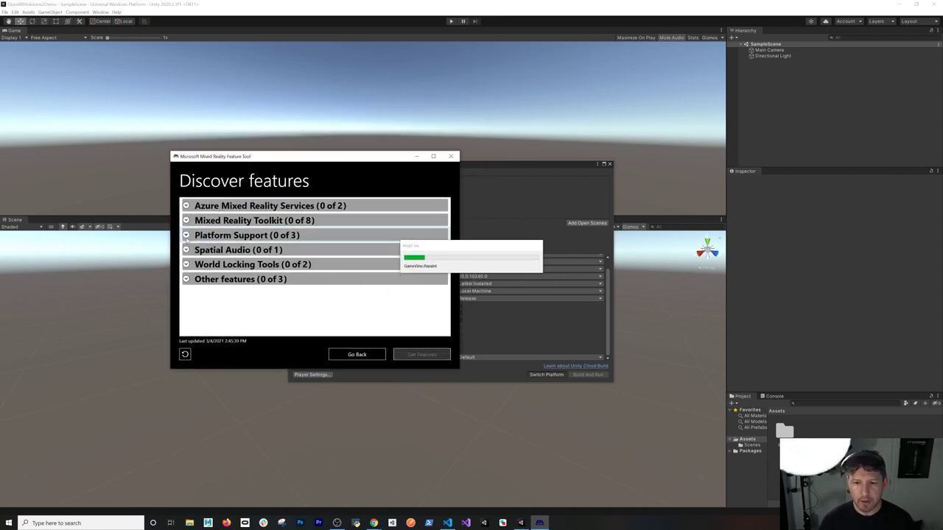
click(186, 235)
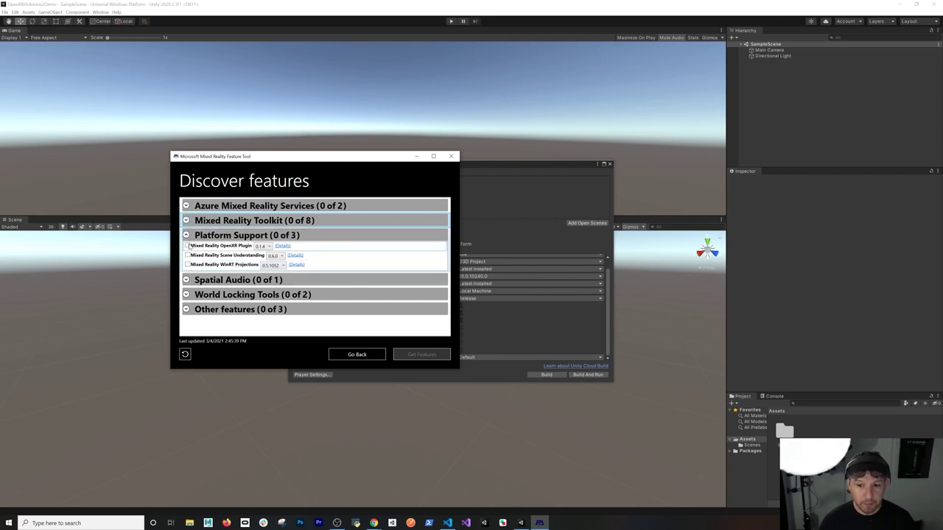
click(188, 245)
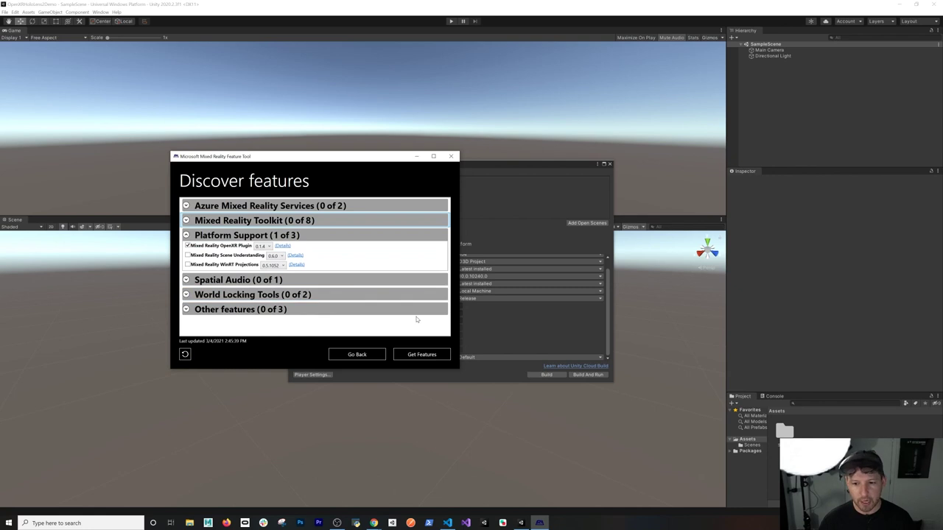
click(417, 359)
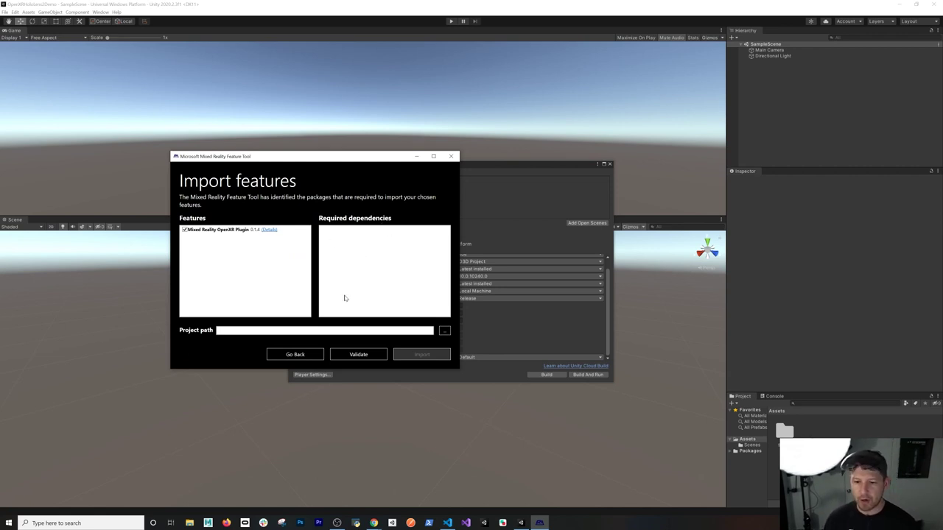
Set the import project path to the OpenXRHoloLens2Demo folder inside the Code folder.
click(444, 330)
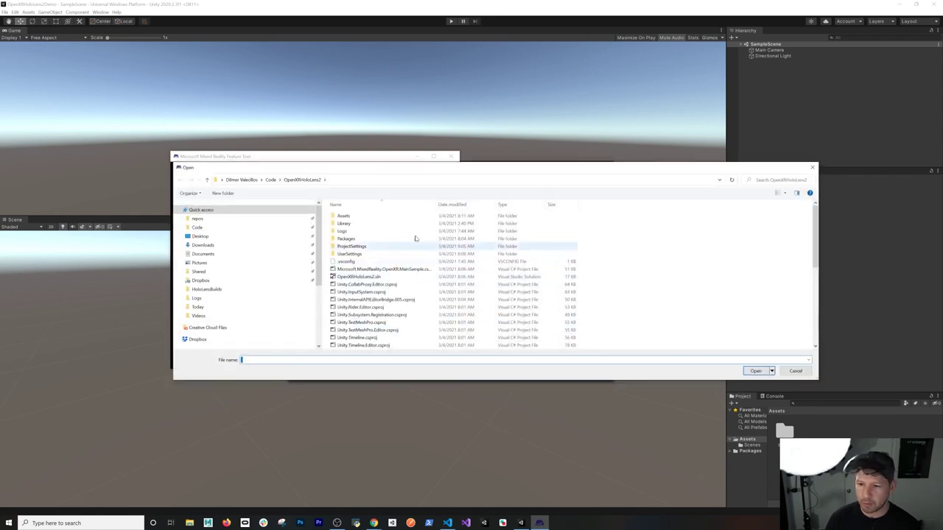
click(270, 180)
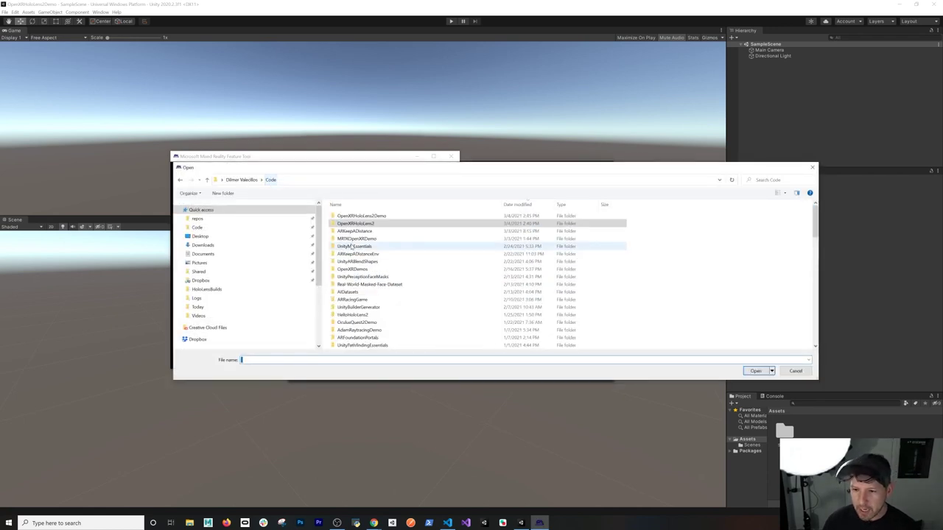
click(342, 218)
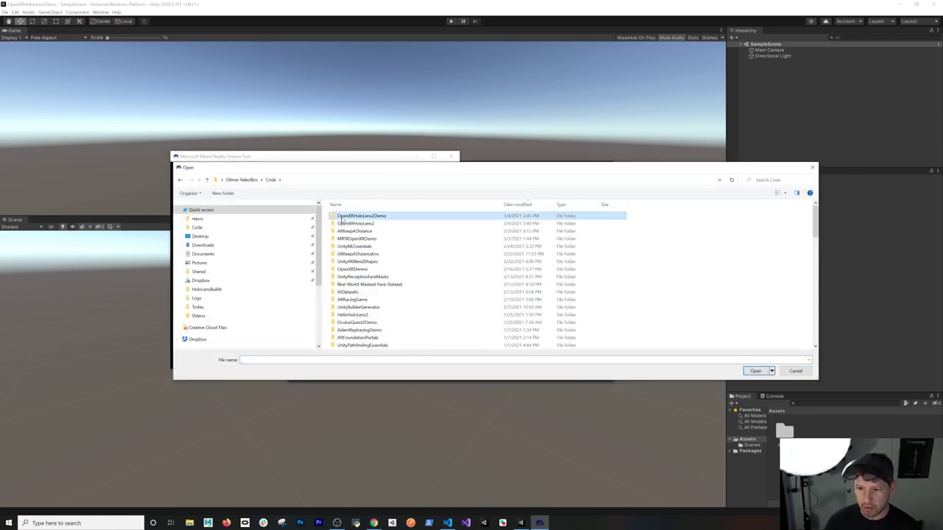
double_click(342, 218)
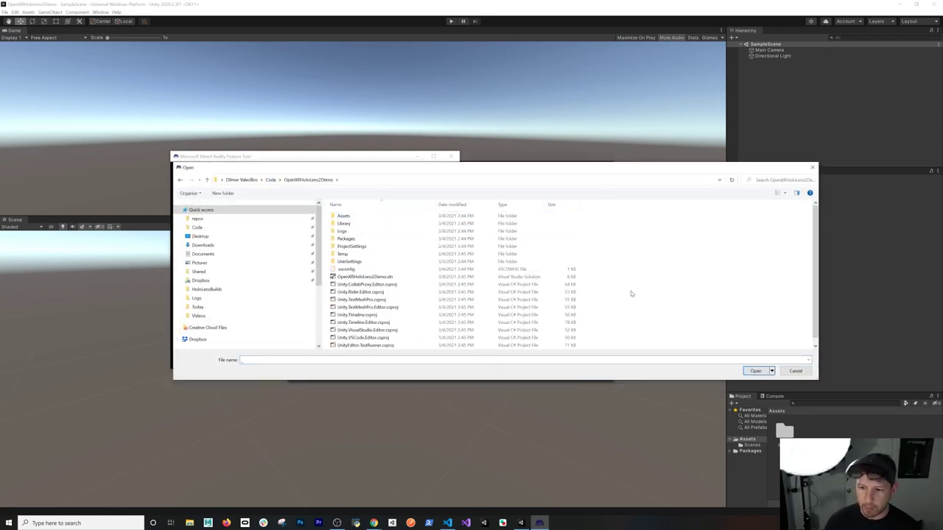
click(751, 371)
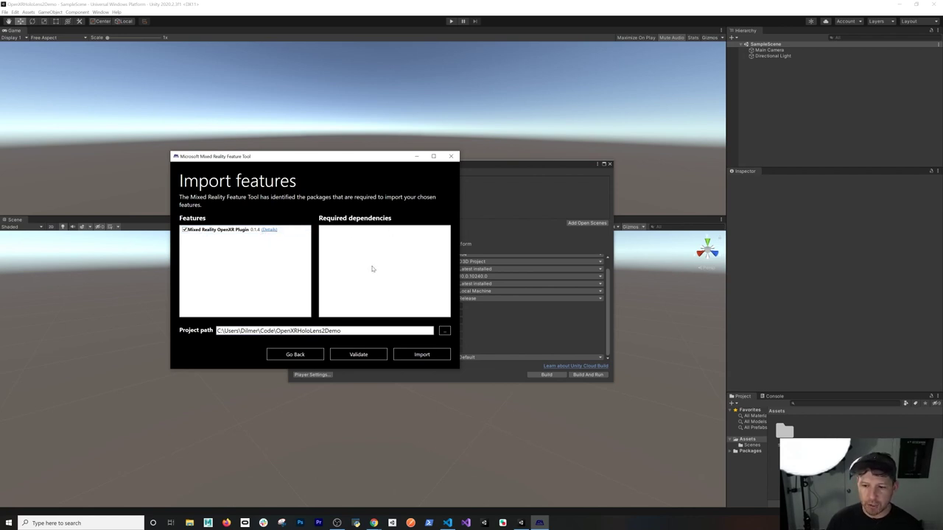
Validate and import the Mixed Reality OpenXR Plugin, approve the project changes, and exit the Feature Tool.
click(359, 356)
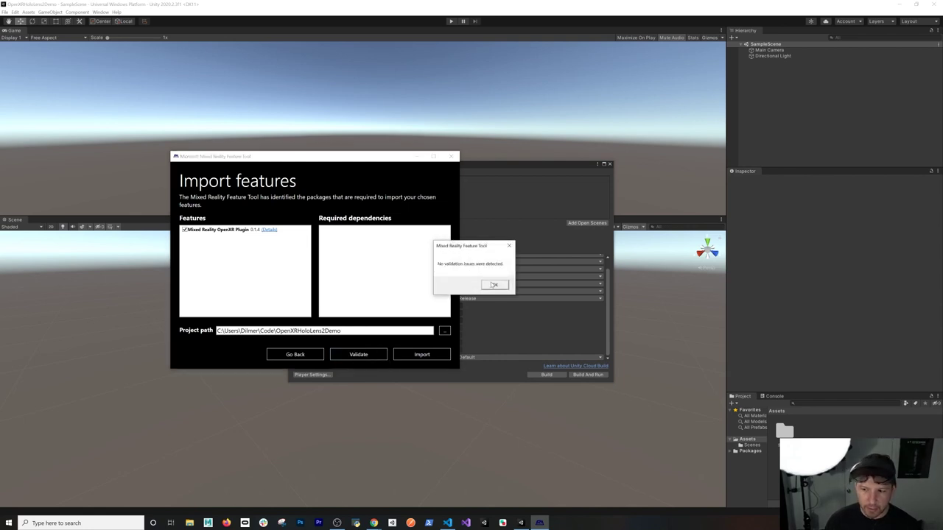
click(495, 285)
click(434, 358)
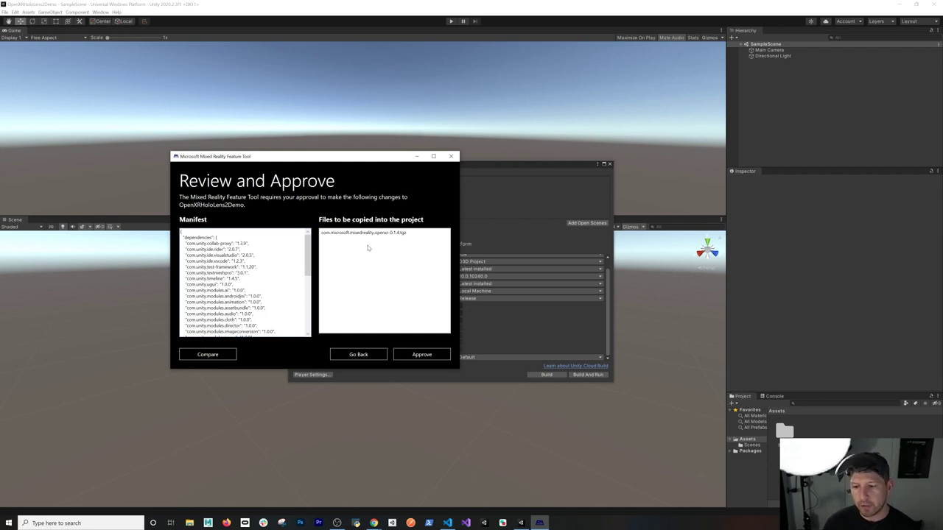
click(421, 355)
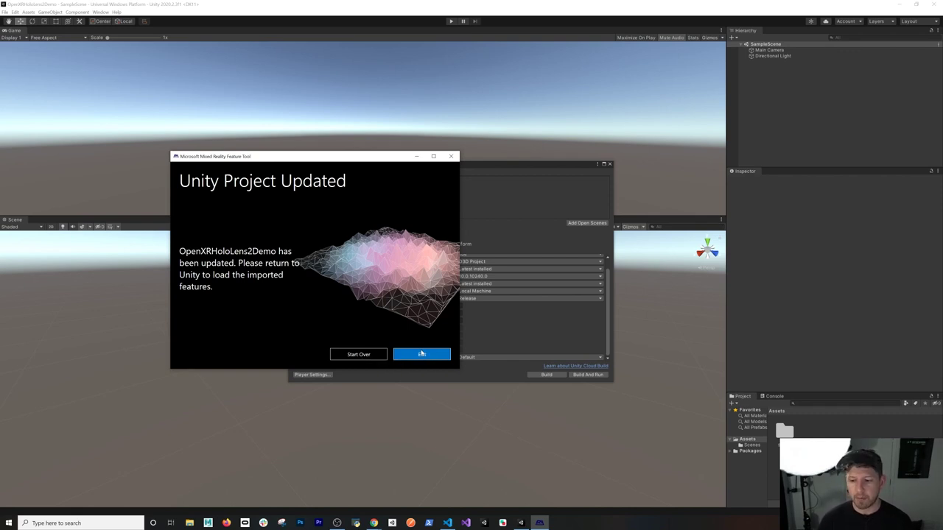
click(421, 355)
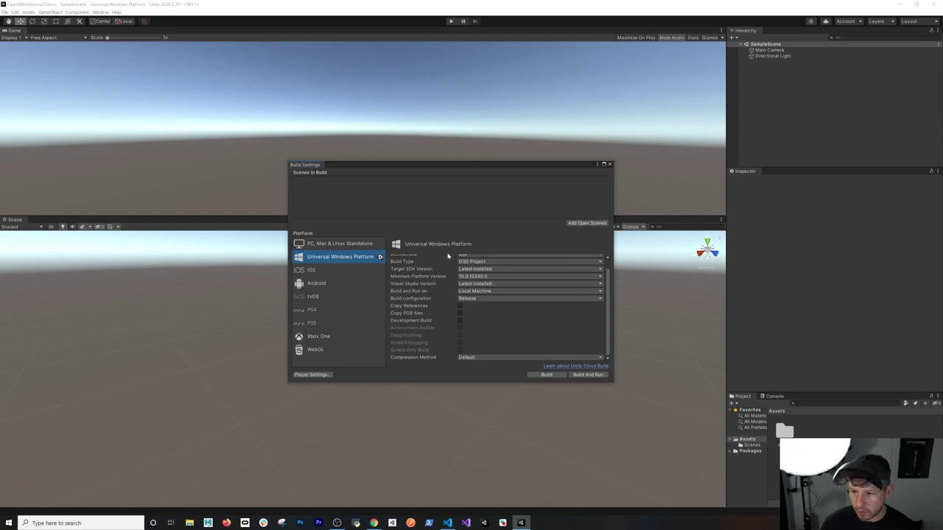
Set the Universal Windows Platform build architecture to ARM64 and the target device to HoloLens.
scroll(542, 285, up, 2)
click(489, 266)
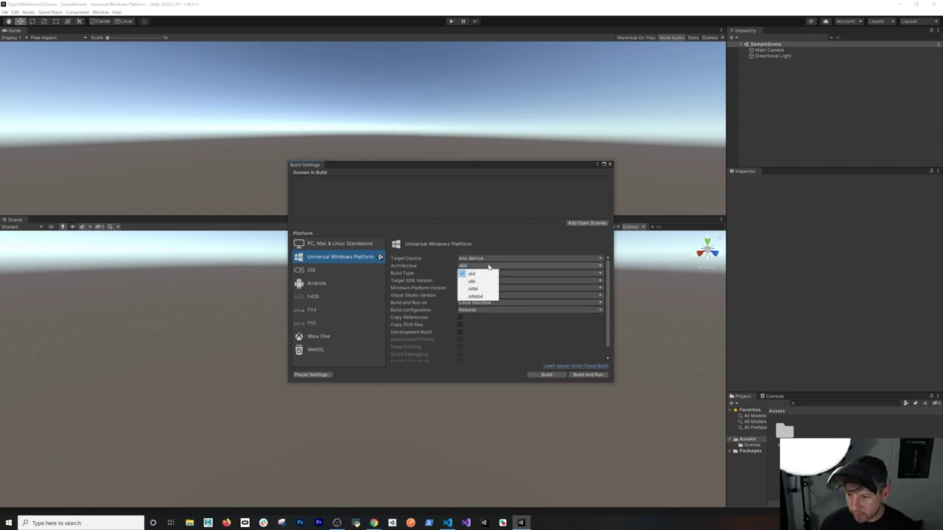
click(465, 297)
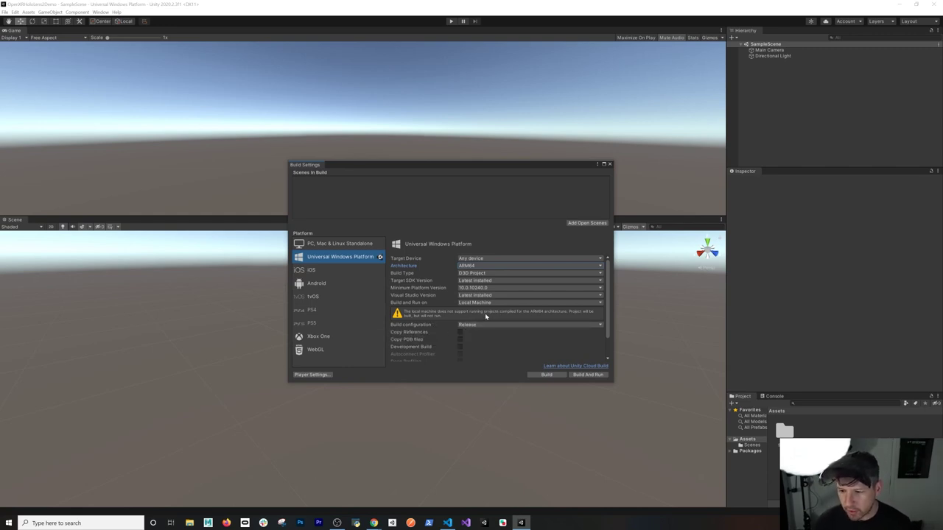
click(481, 259)
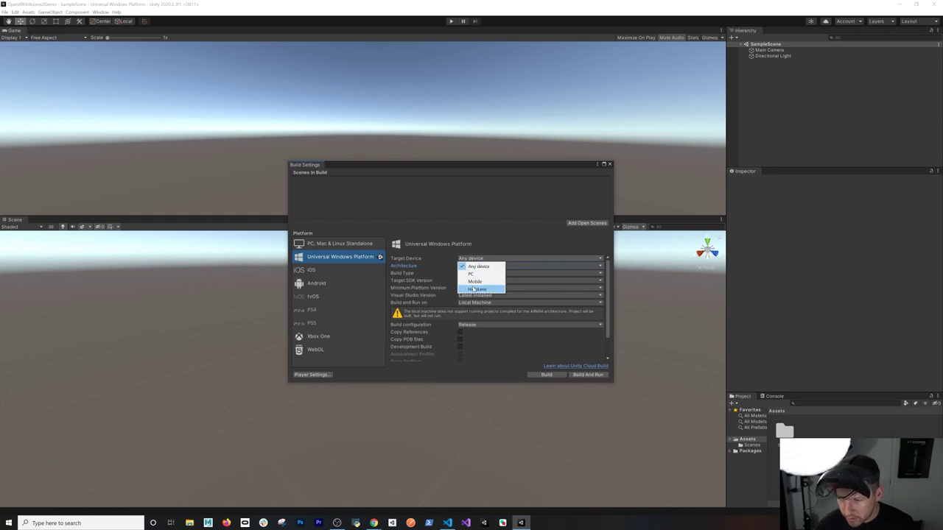
click(473, 289)
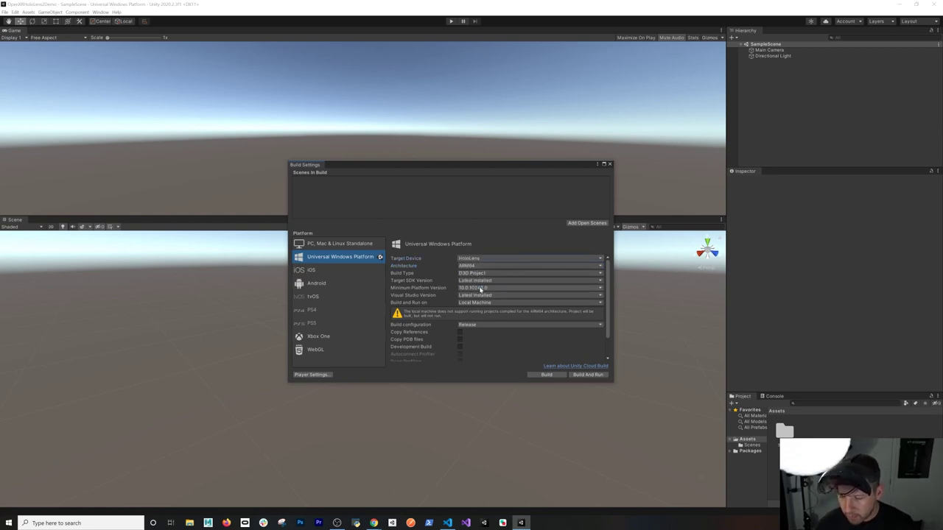
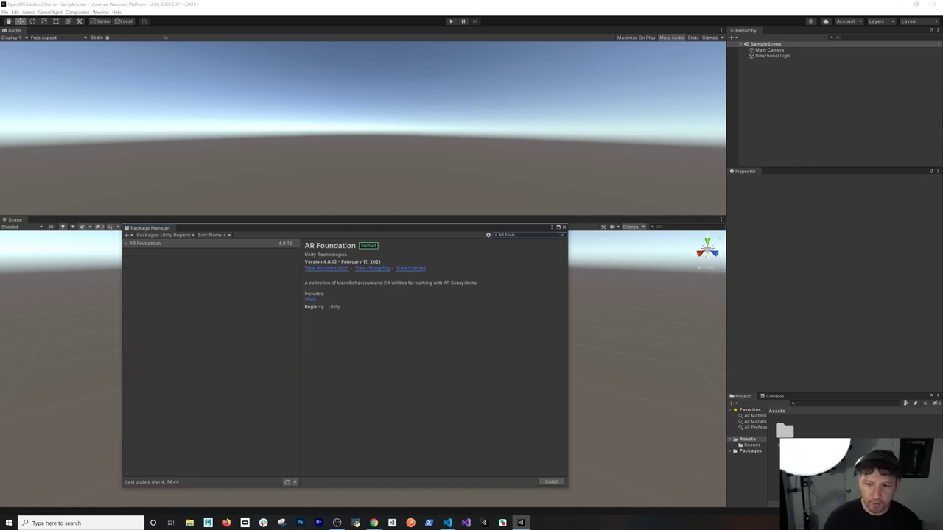
Check the AR Foundation requirement in the Visual Studio Code notes and install AR Foundation 4.0.12 in Unity's Package Manager.
key(alt+Tab)
key(alt+Tab)
key(alt+Tab)
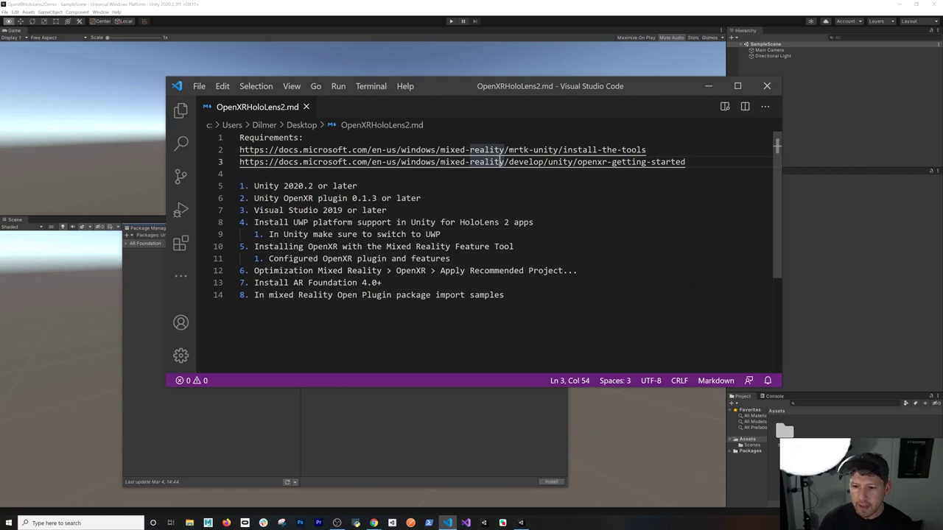
click(358, 185)
drag(264, 283, 338, 283)
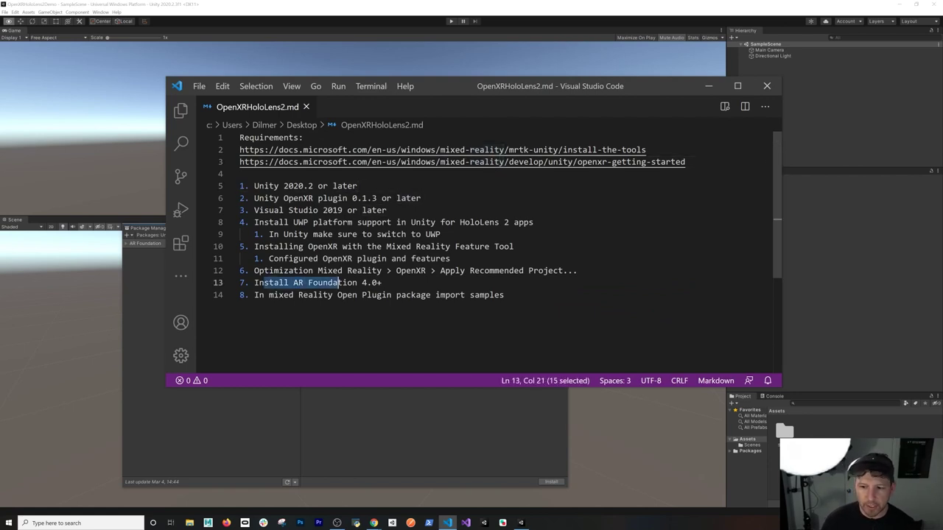
click(422, 401)
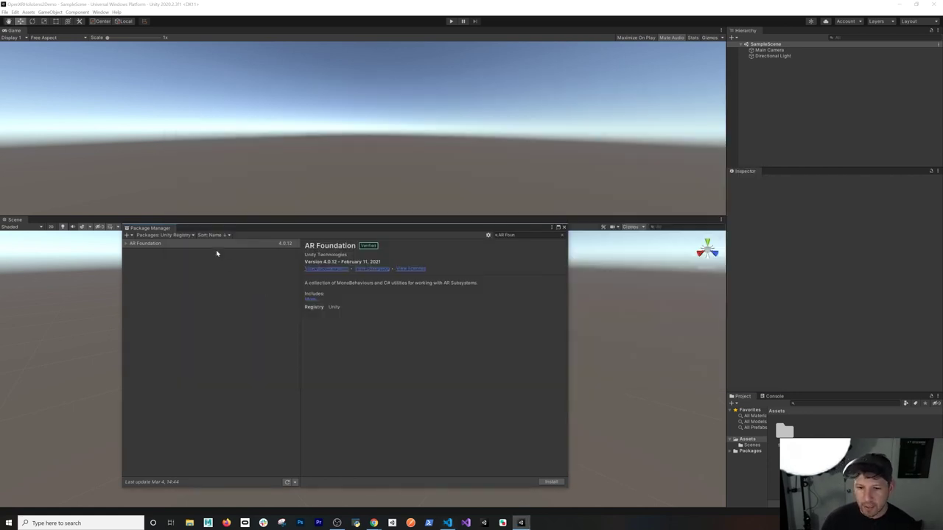
click(551, 483)
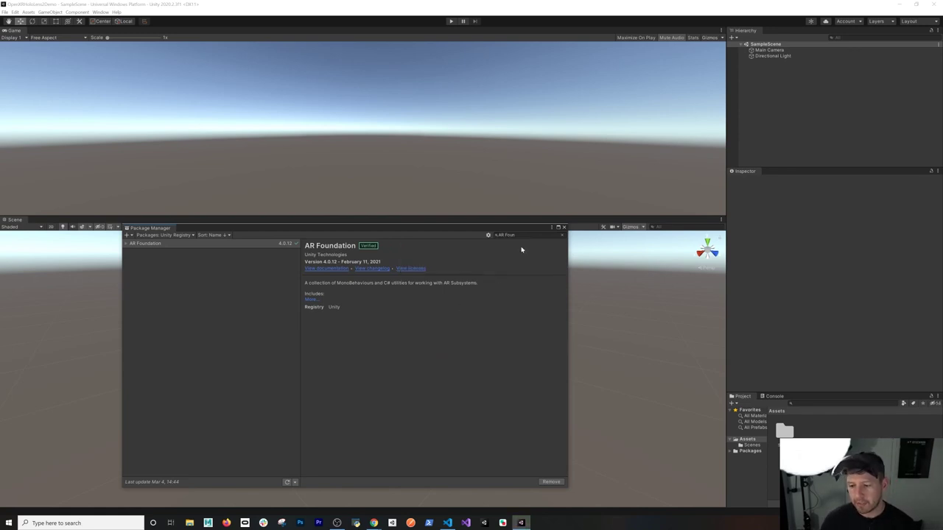
Search the Unity Registry packages for openxr, inspect the OpenXR Plugin's available versions, and close the Package Manager.
click(506, 235)
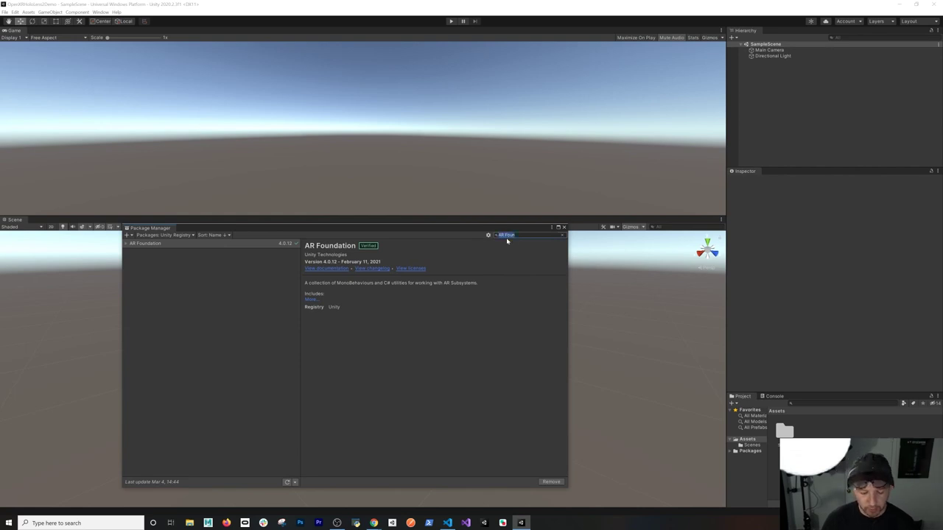
text(openxr)
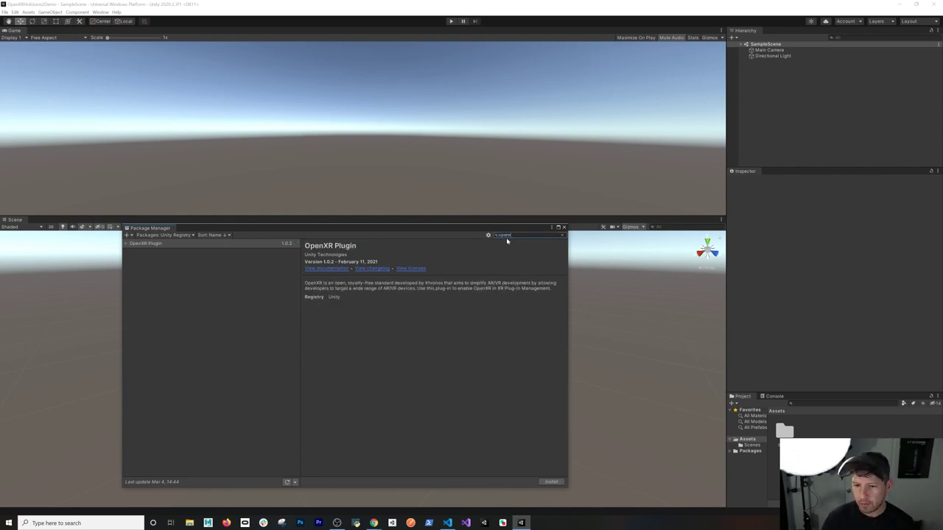
click(126, 245)
click(126, 245)
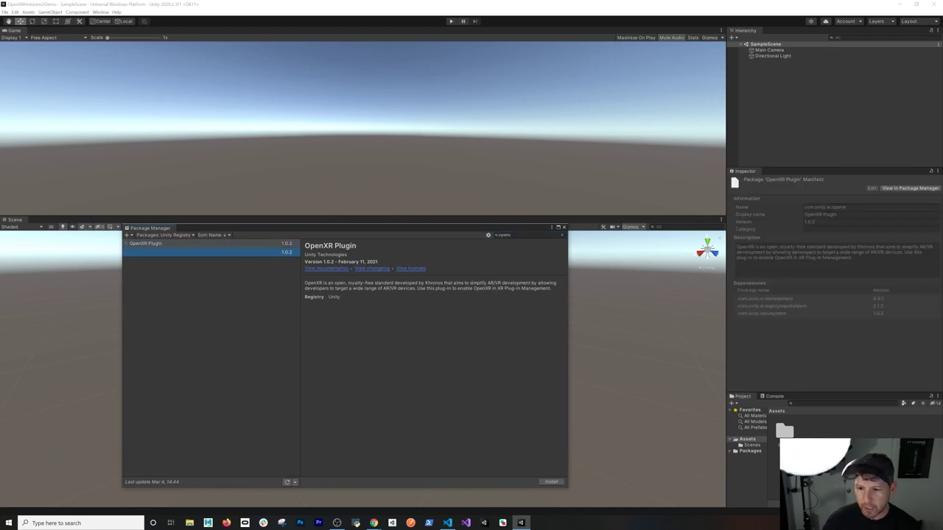
click(564, 228)
Review the Universal Windows Platform plug-in providers in the XR Plug-in Management project settings, then close Project Settings.
click(6, 11)
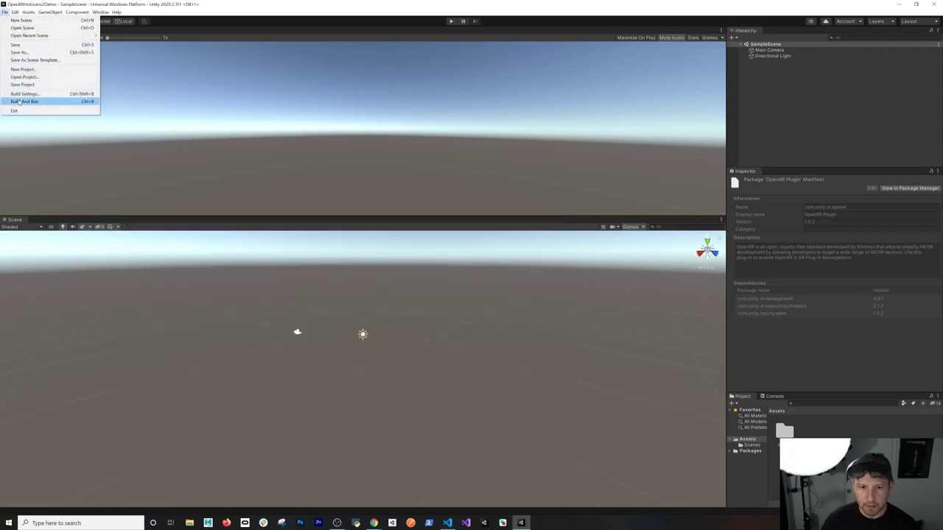
click(19, 93)
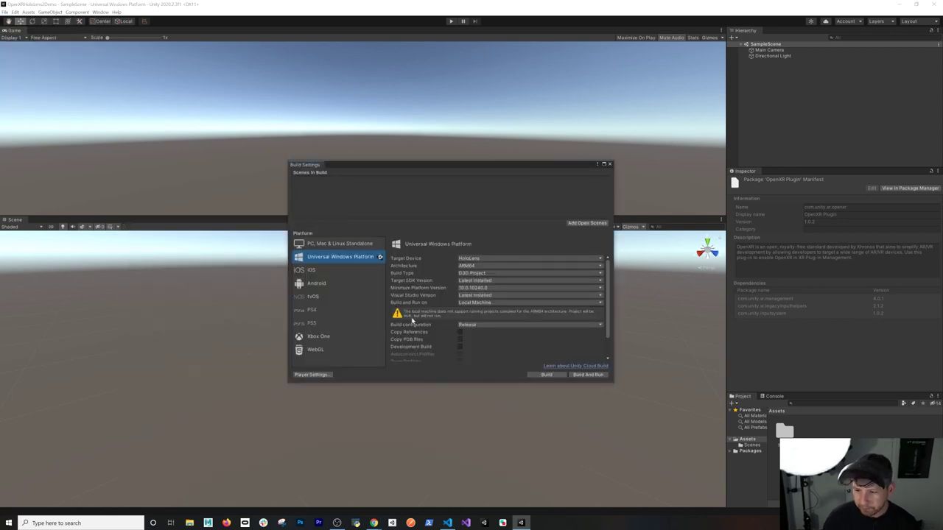
click(299, 375)
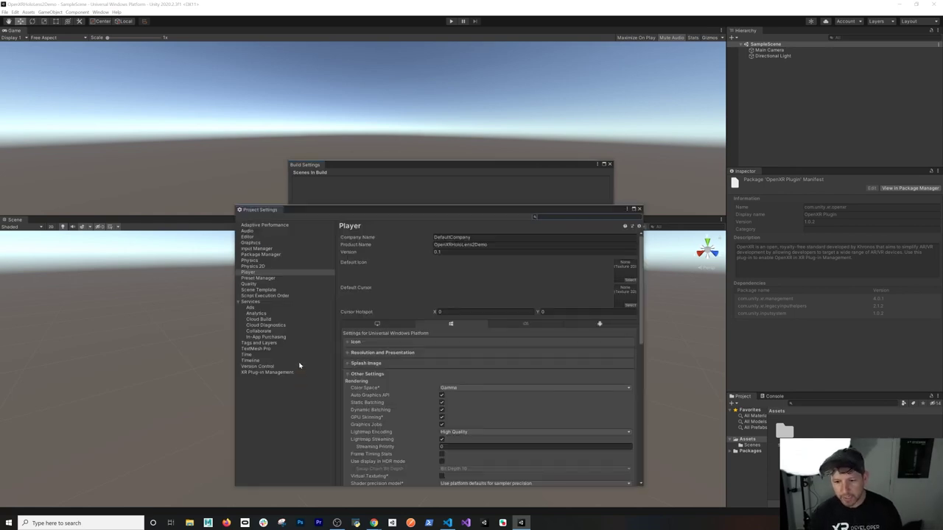
click(293, 373)
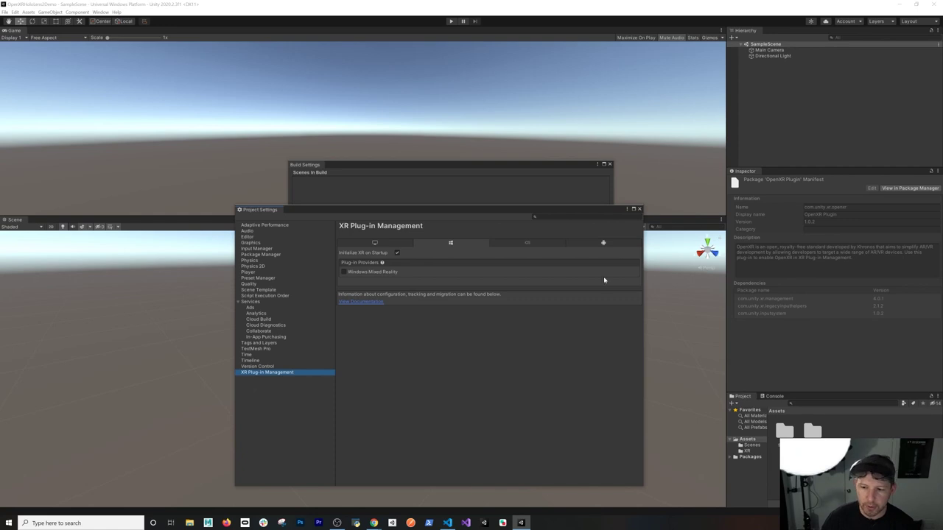
click(640, 209)
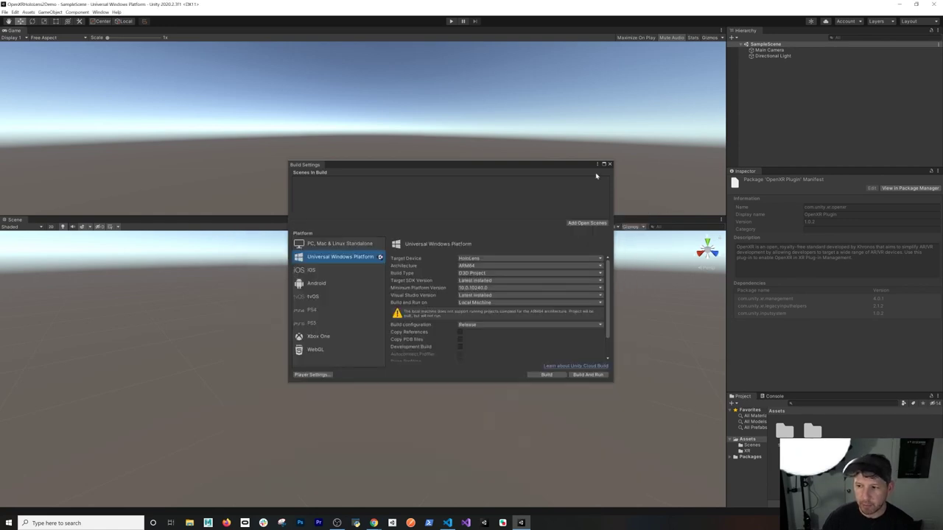
Check the OpenXR plugin requirement in the Visual Studio Code notes and install OpenXR Plugin 1.0.2 in Unity, enabling the new input system backends.
click(100, 13)
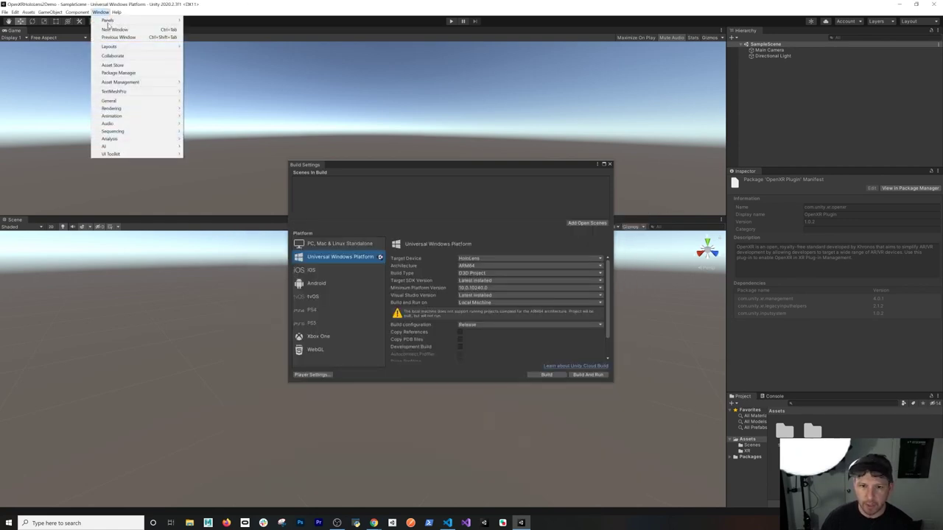
click(118, 72)
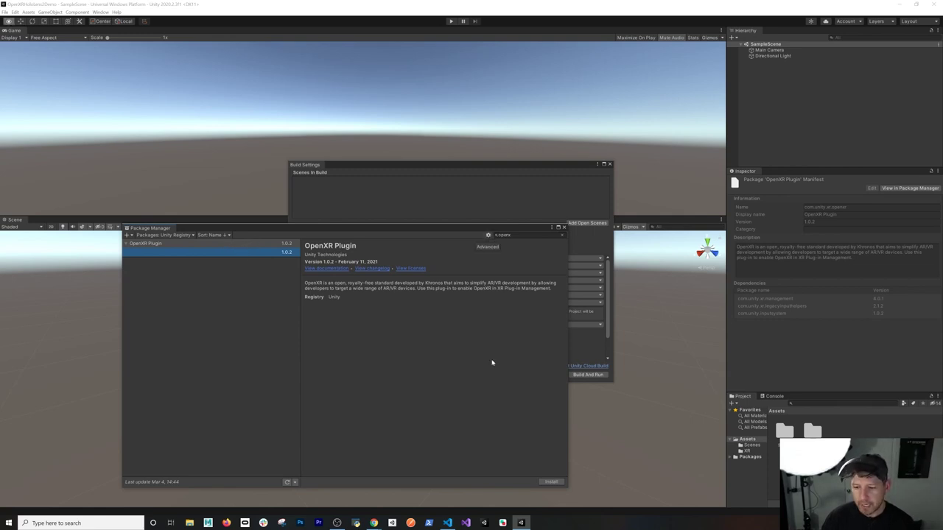
key(alt+Tab)
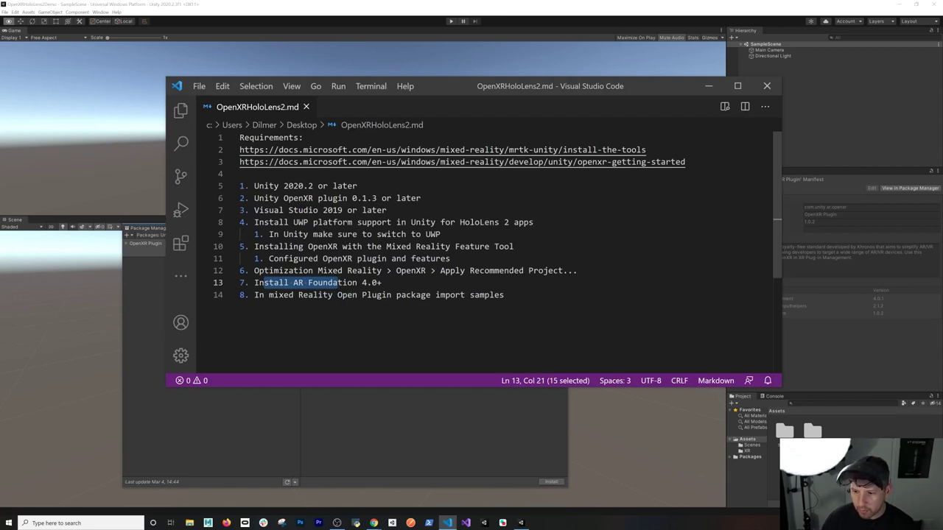
click(387, 210)
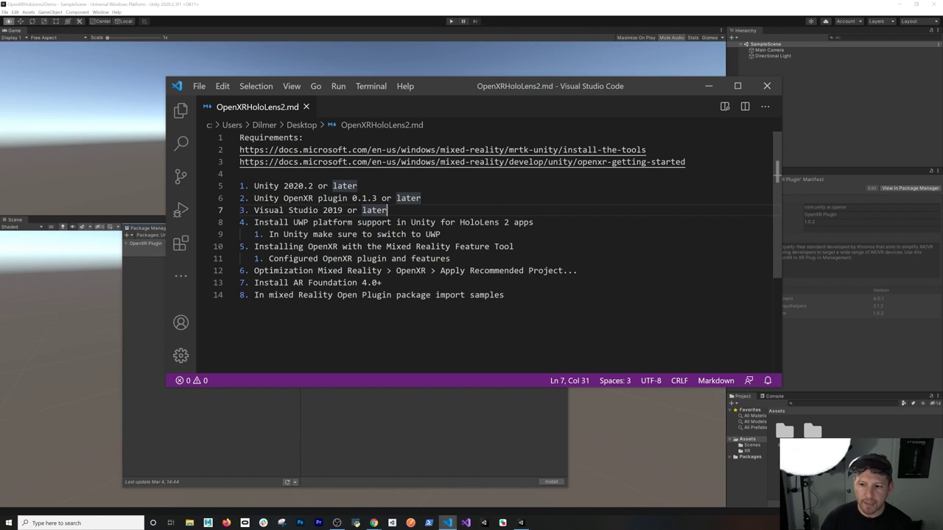
click(333, 438)
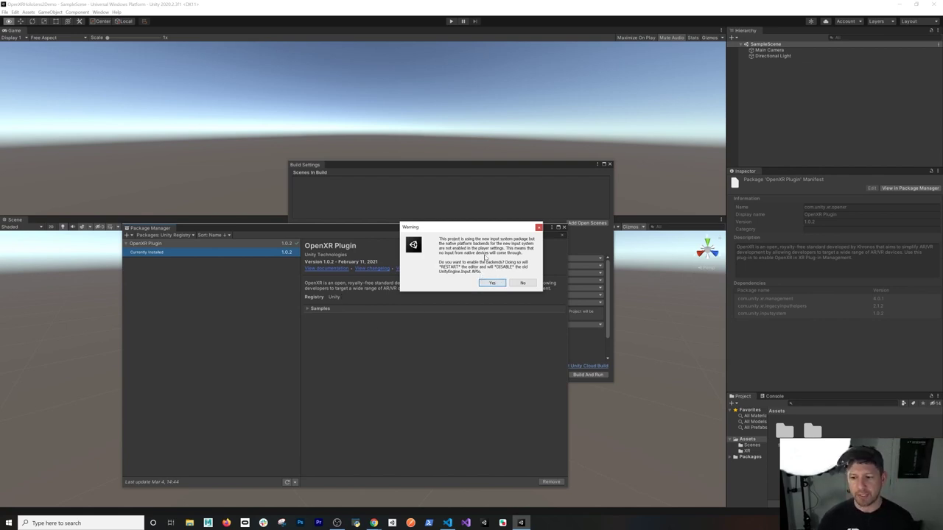
click(490, 284)
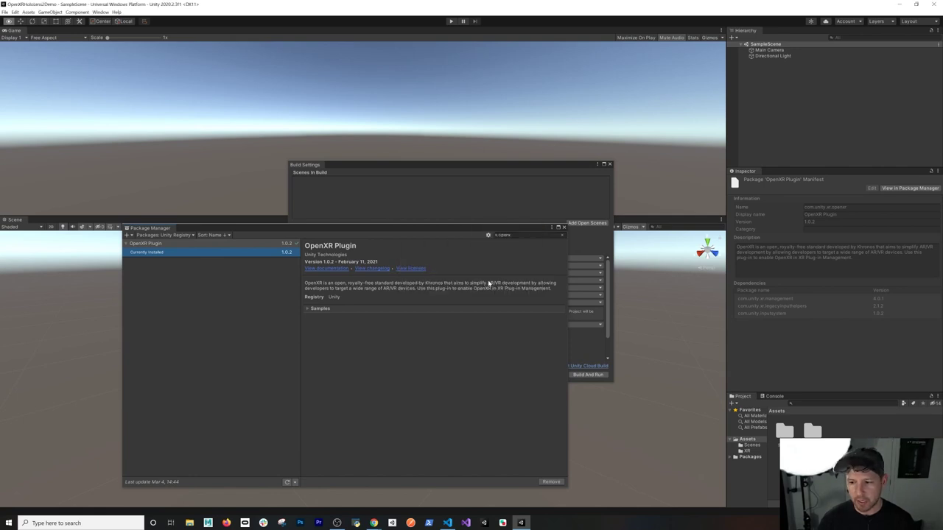
Close Build Settings and search the Unity Registry packages for mixed.
click(364, 213)
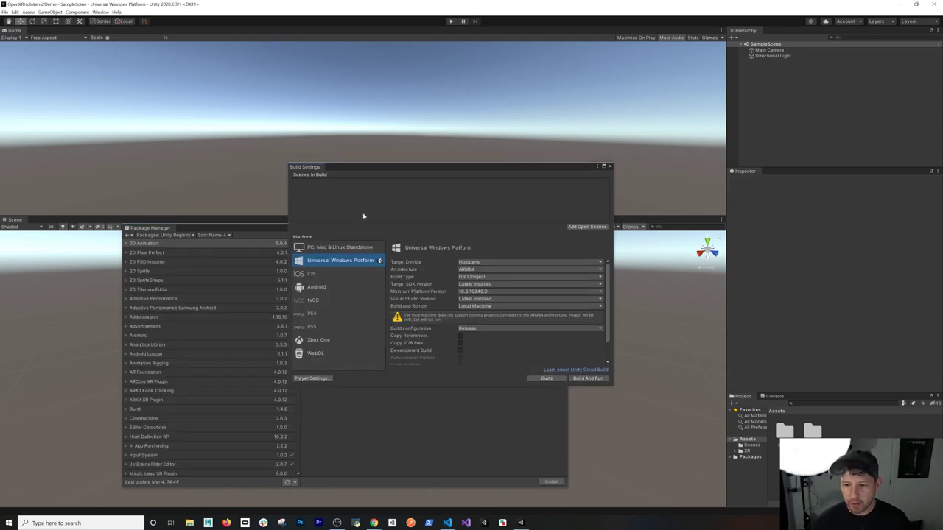
click(610, 168)
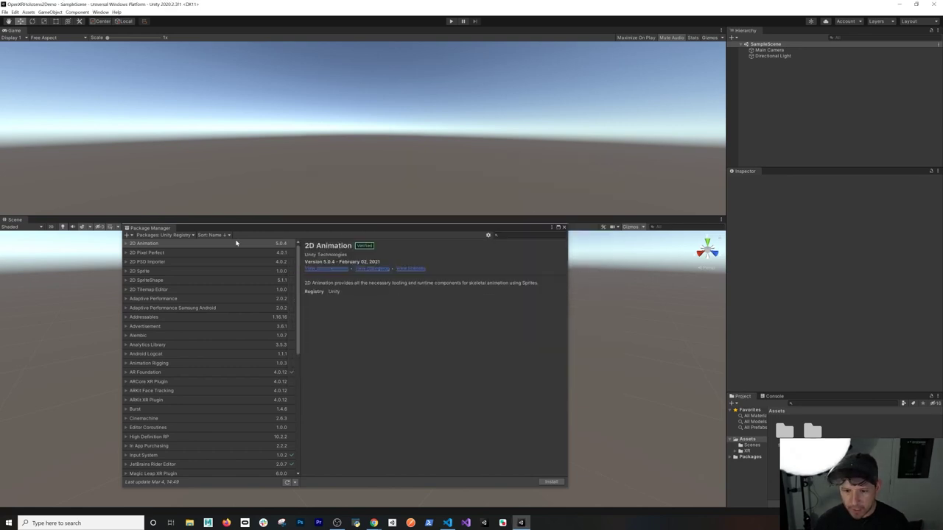
click(523, 234)
text(mixed)
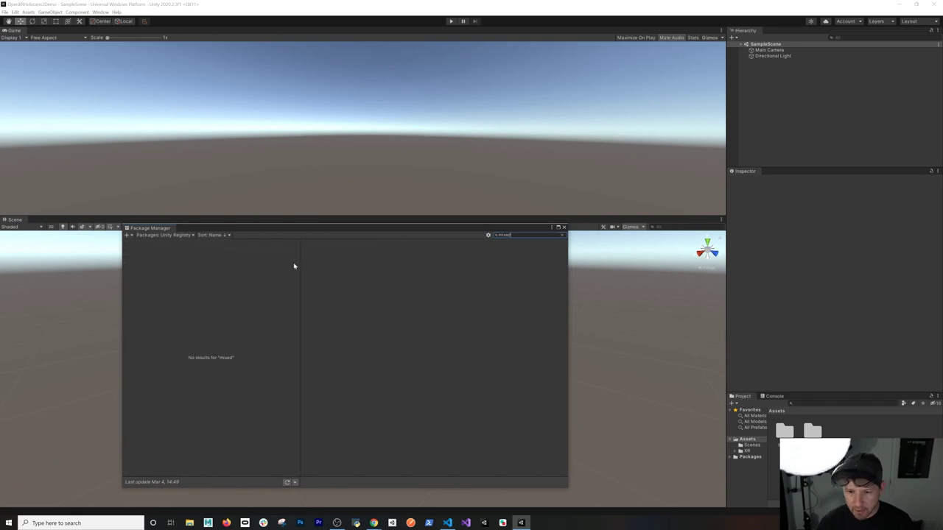
List the packages in the project and expand the OpenXR Plugin entry to inspect its installed version.
click(184, 235)
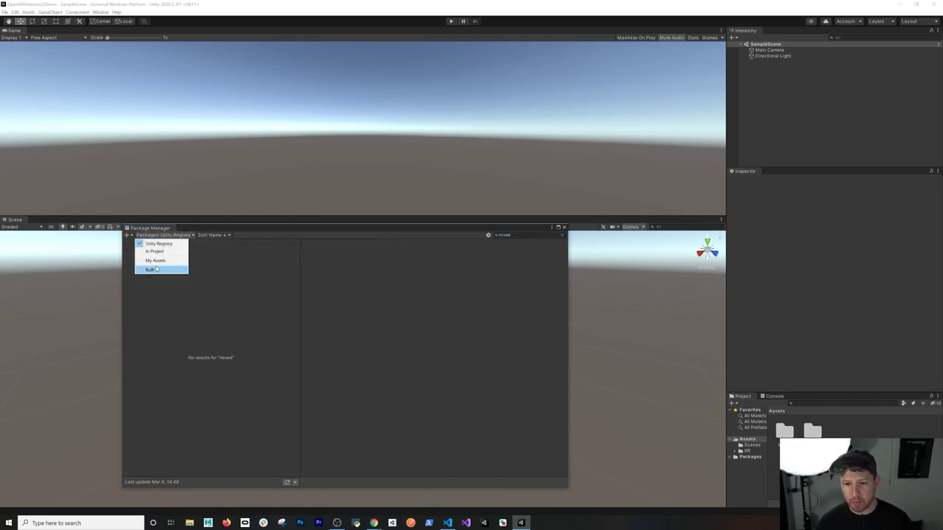
click(164, 251)
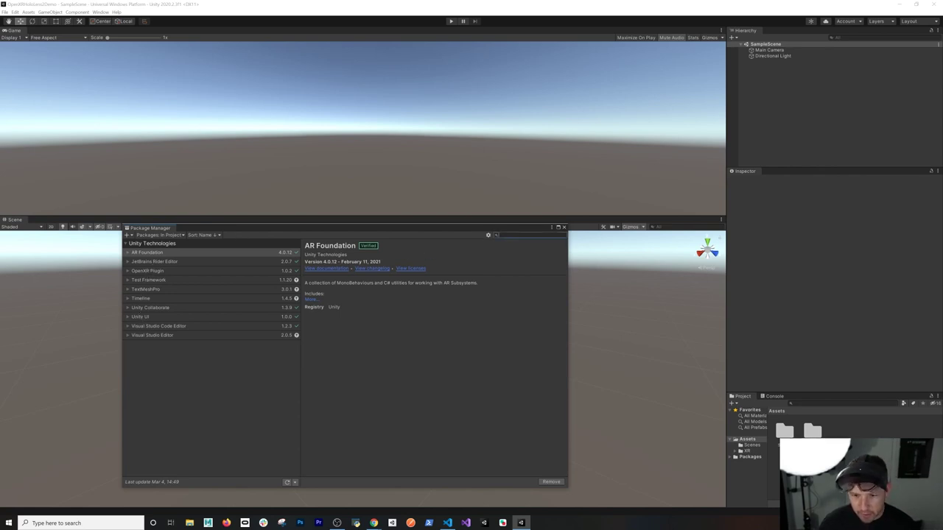
click(126, 272)
click(125, 272)
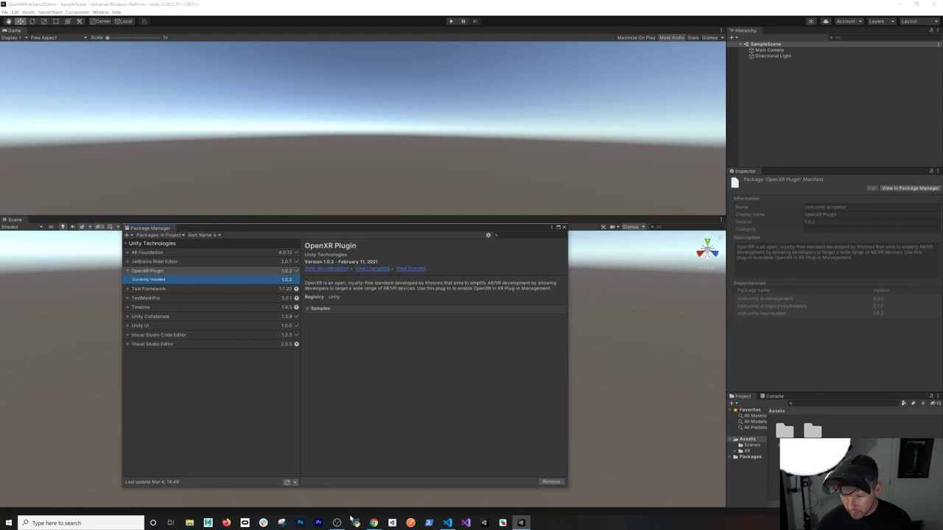
key(alt+Tab)
key(alt+Tab)
key(alt+shift+Tab)
key(alt+shift+Tab)
key(alt+shift+Tab)
key(alt+Tab)
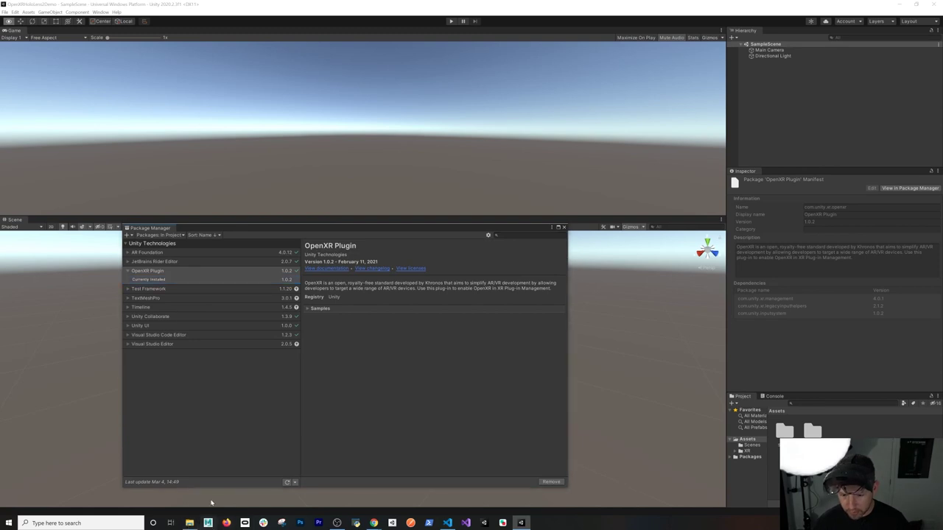
Open the MRFeatureTool folder inside Program Files on the C drive in File Explorer.
click(190, 523)
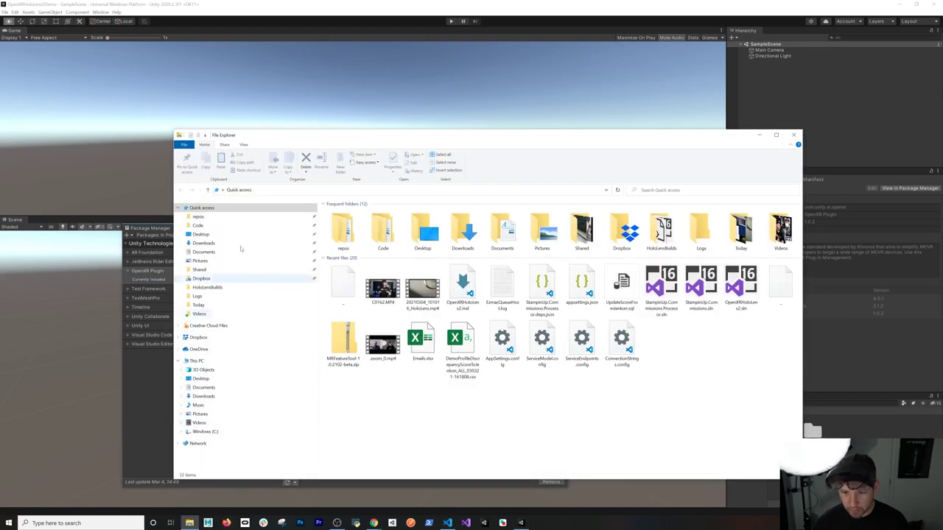
click(207, 432)
click(362, 293)
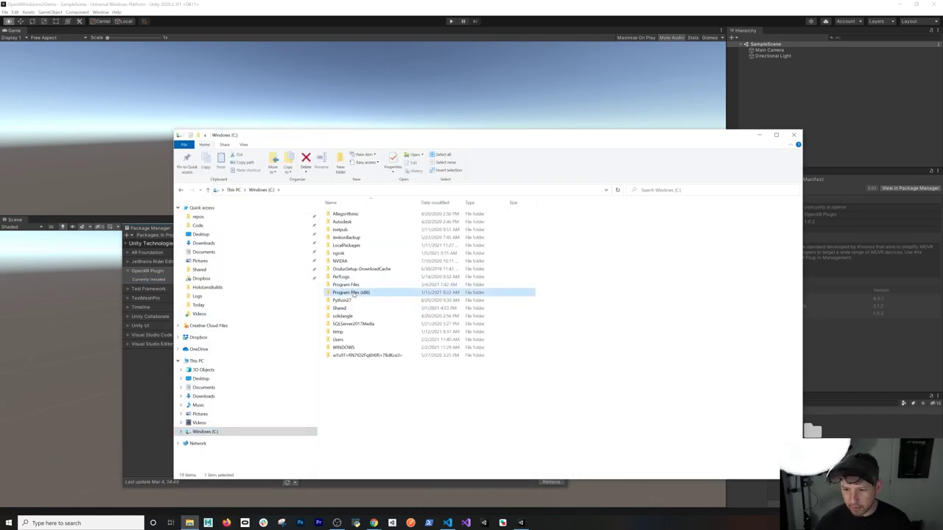
key(Up)
key(Return)
key(m)
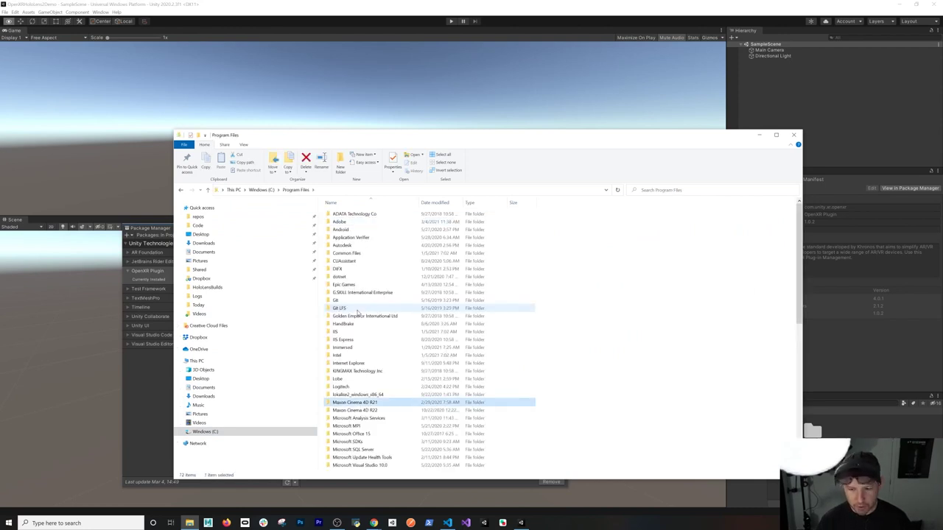
key(r)
key(Return)
Launch MixedRealityFeatureTool.exe and start discovering features, minimizing File Explorer and moving the tool's window toward the middle of the screen.
key(Down)
key(Down)
key(Down)
key(Down)
key(Down)
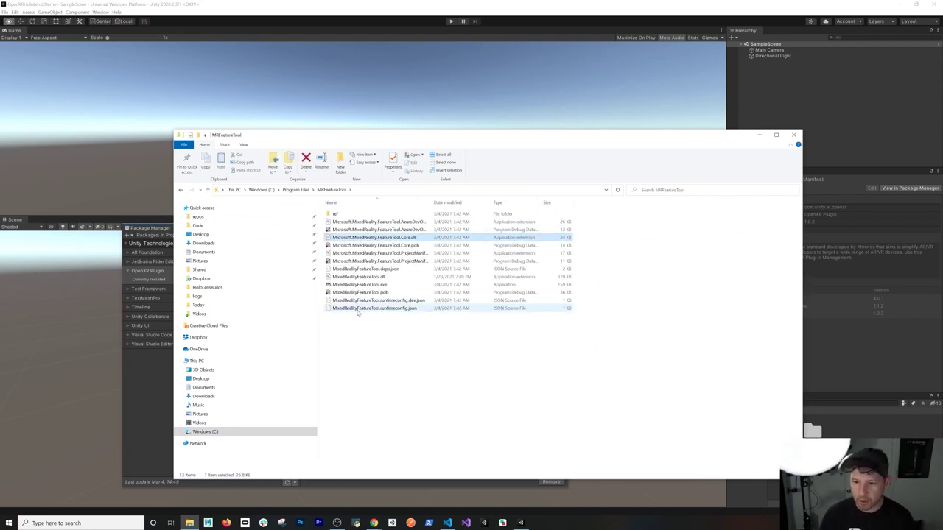
key(Down)
key(Down)
key(Down)
key(Down)
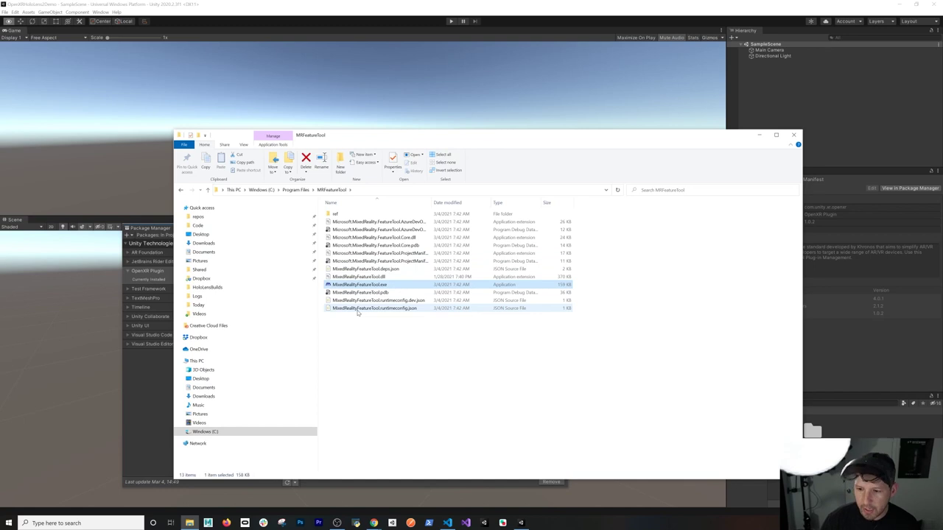
key(Return)
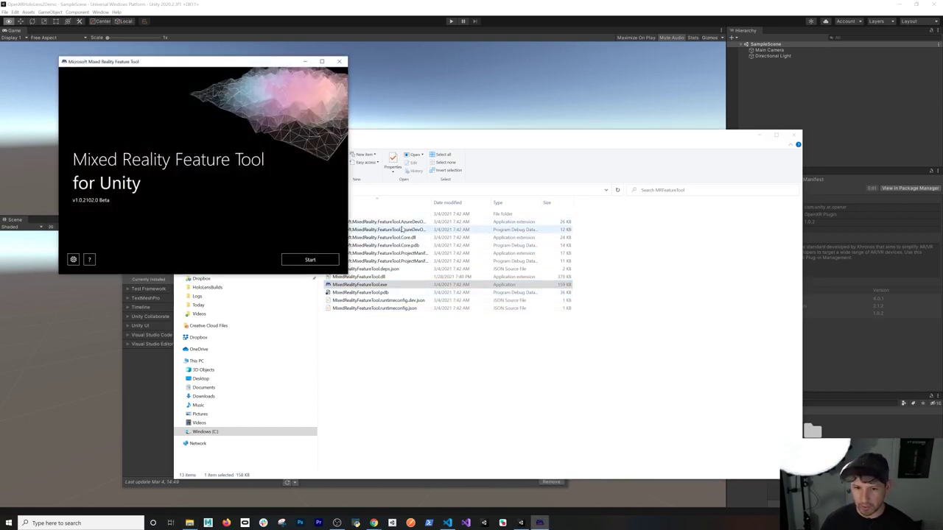
click(303, 261)
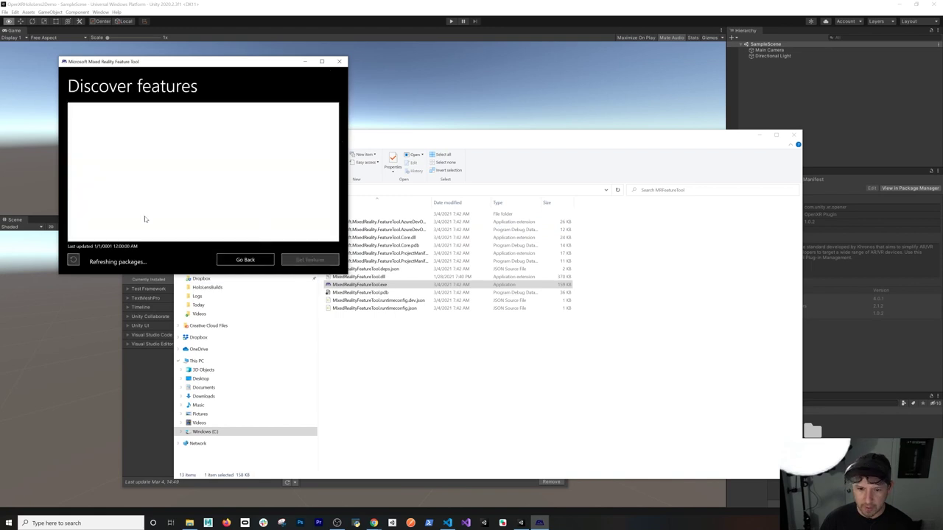
click(759, 136)
drag(261, 69, 492, 141)
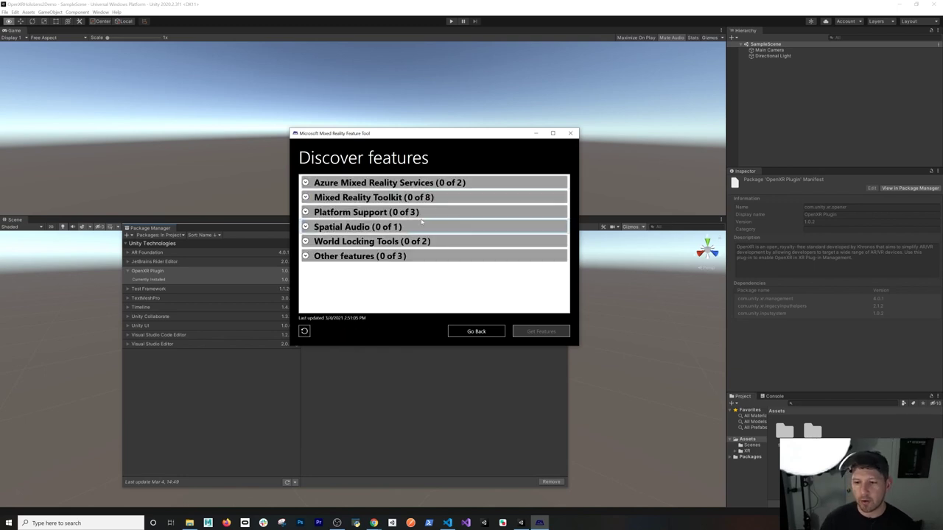
Select Mixed Reality OpenXR Plugin 0.1.4 under Platform Support and get the selected feature.
click(312, 214)
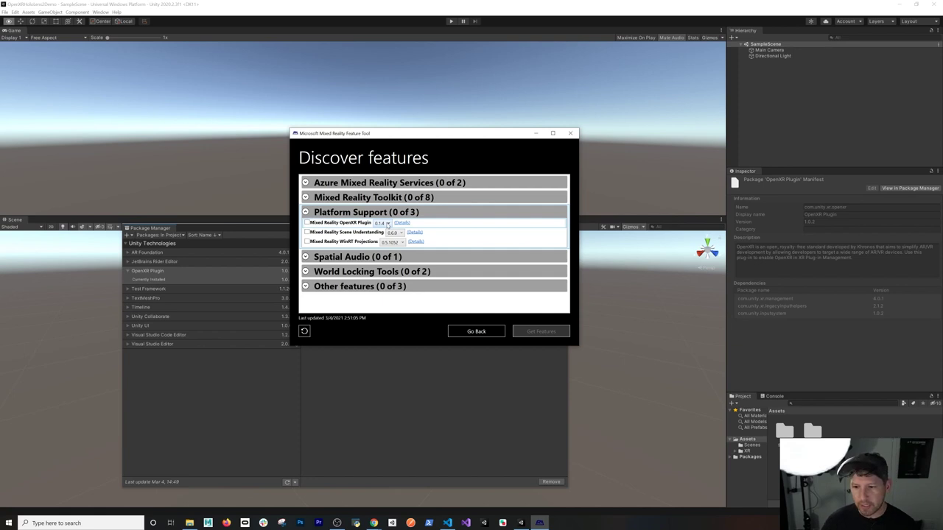
click(307, 223)
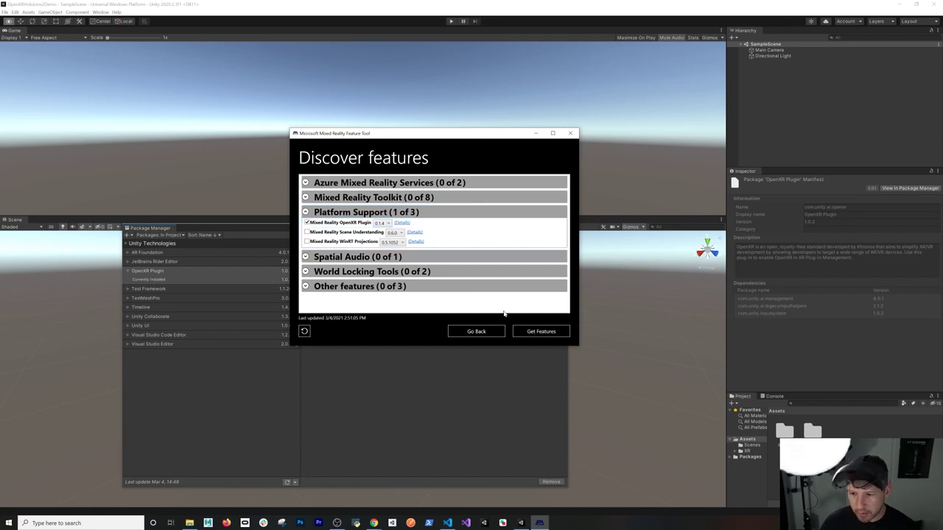
click(539, 333)
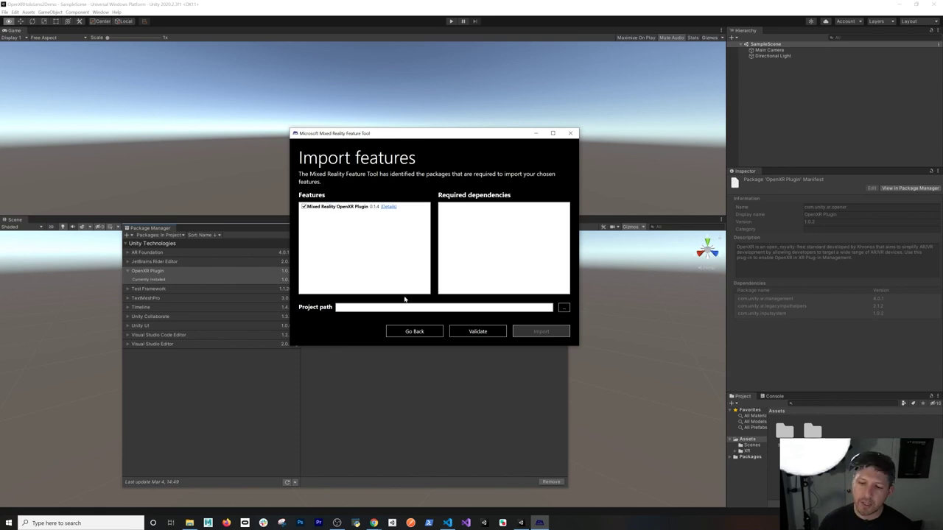
Set the project path to the OpenXRHoloLens2Demo folder, import the feature with the manifest changes approved, and exit the Mixed Reality Feature Tool.
click(564, 308)
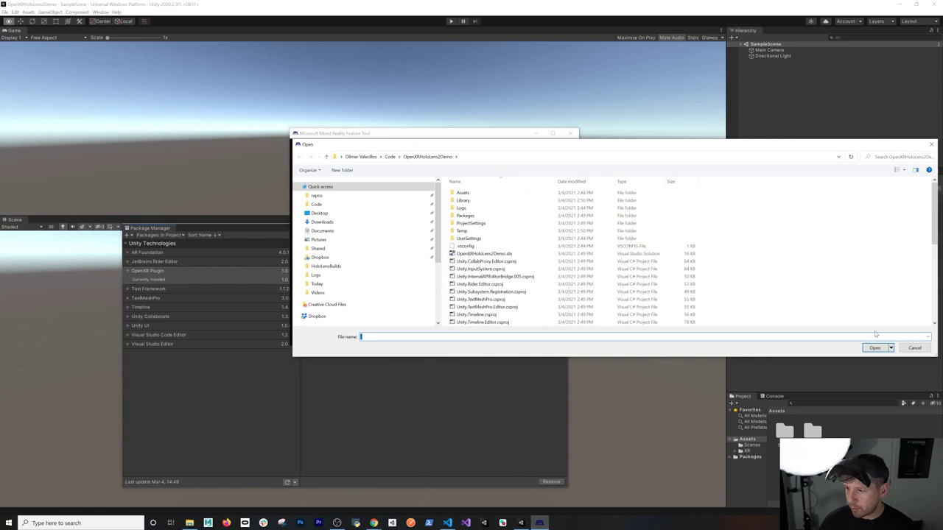
click(875, 348)
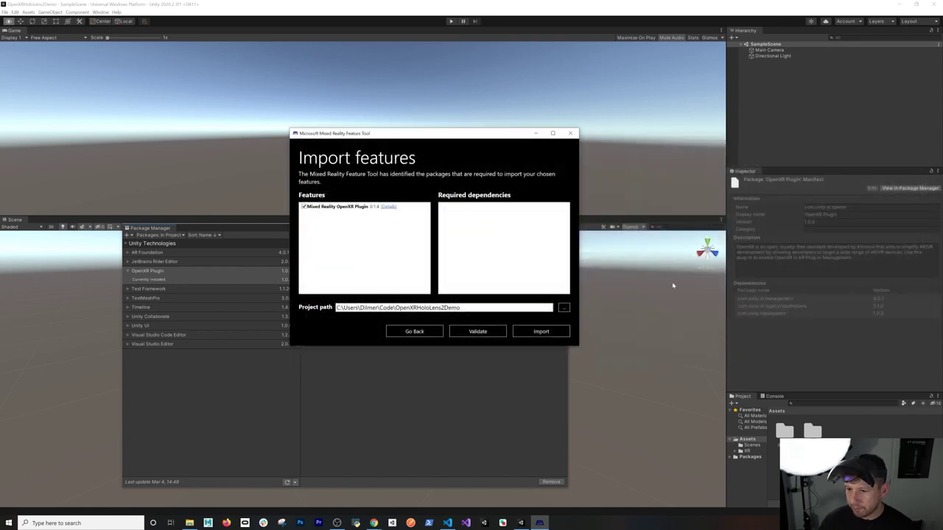
click(538, 331)
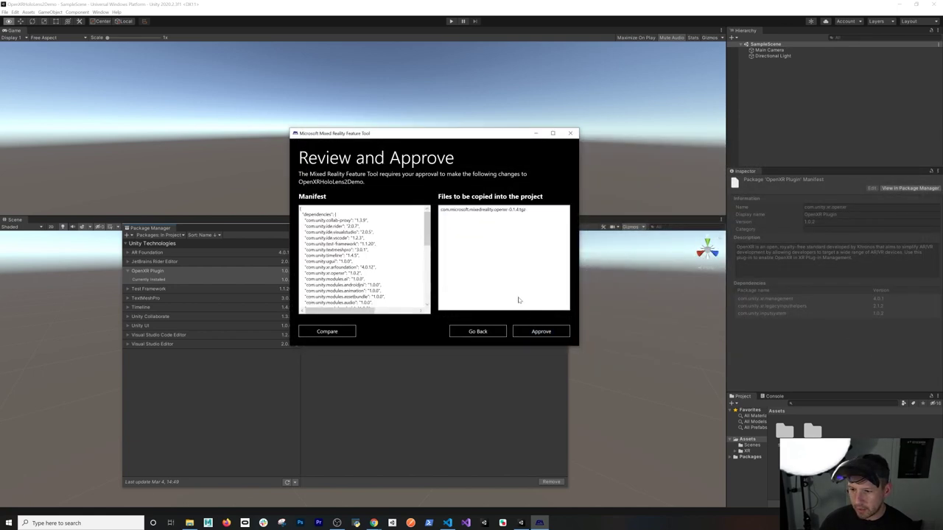
click(541, 331)
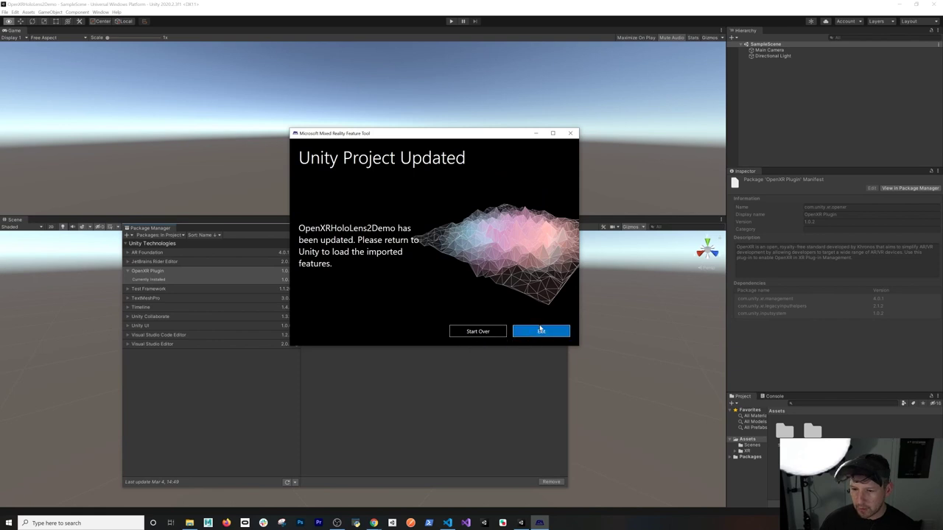
click(549, 330)
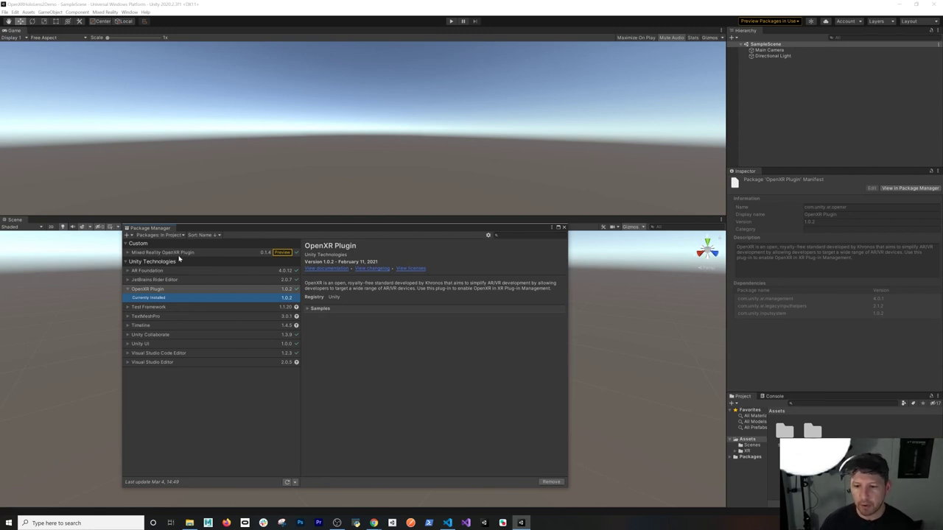
Import the Sample Scene from the Mixed Reality OpenXR Plugin's samples in Unity and close the Package Manager.
click(177, 255)
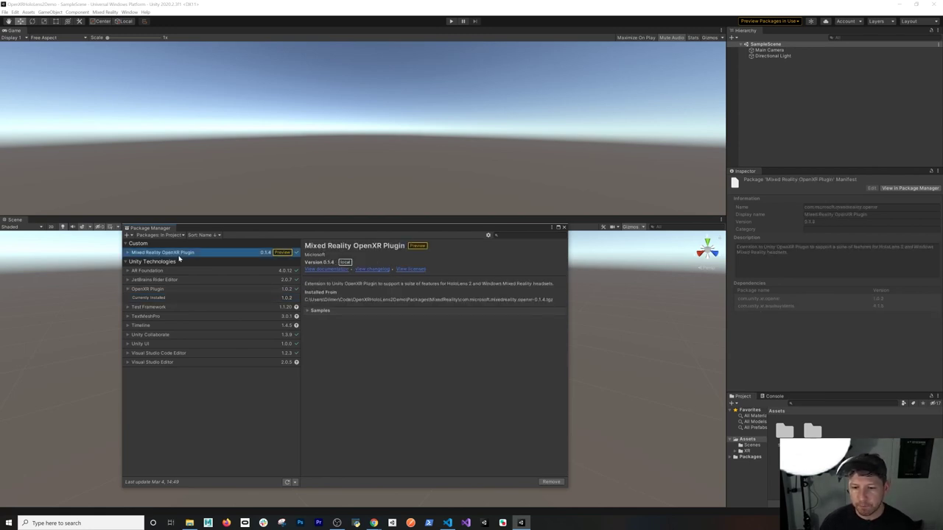
click(308, 311)
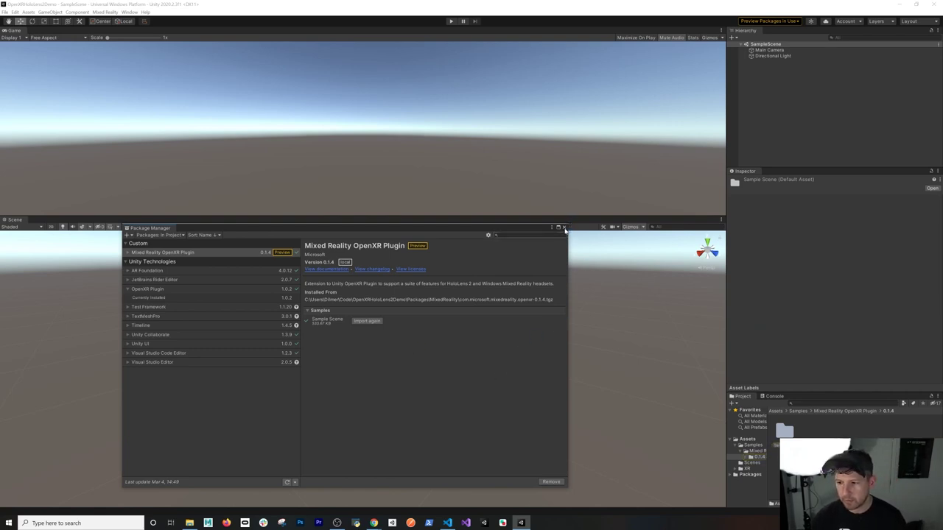
click(564, 228)
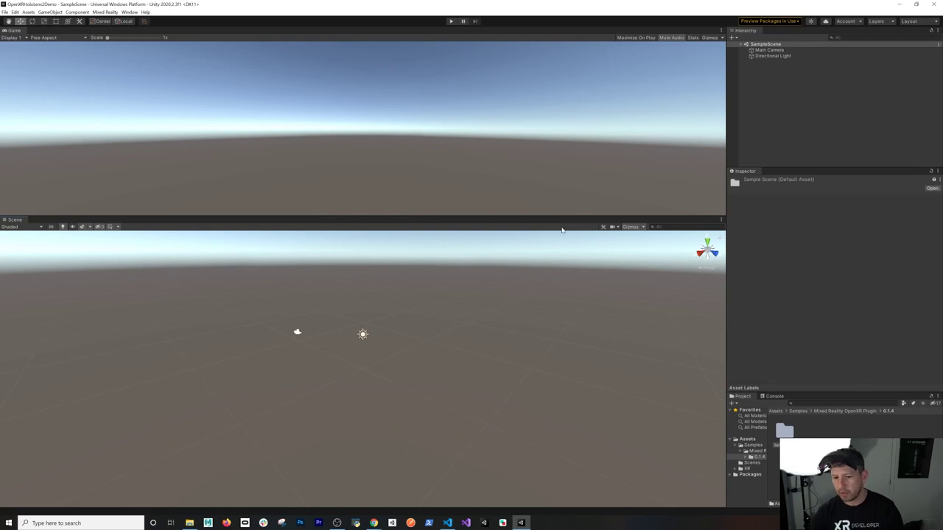
Open the imported Sample Scene from the Scenes folder of the Mixed Reality OpenXR Plugin 0.1.4 samples.
double_click(785, 430)
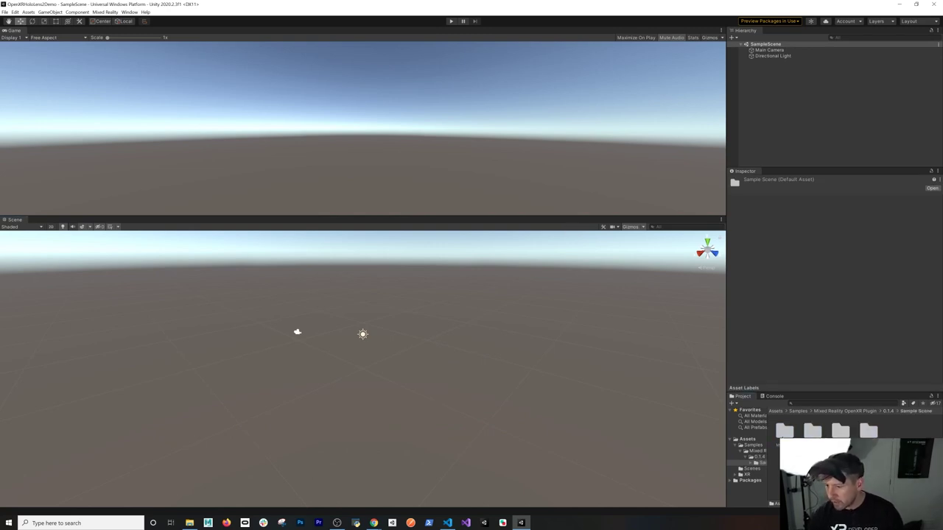
double_click(841, 431)
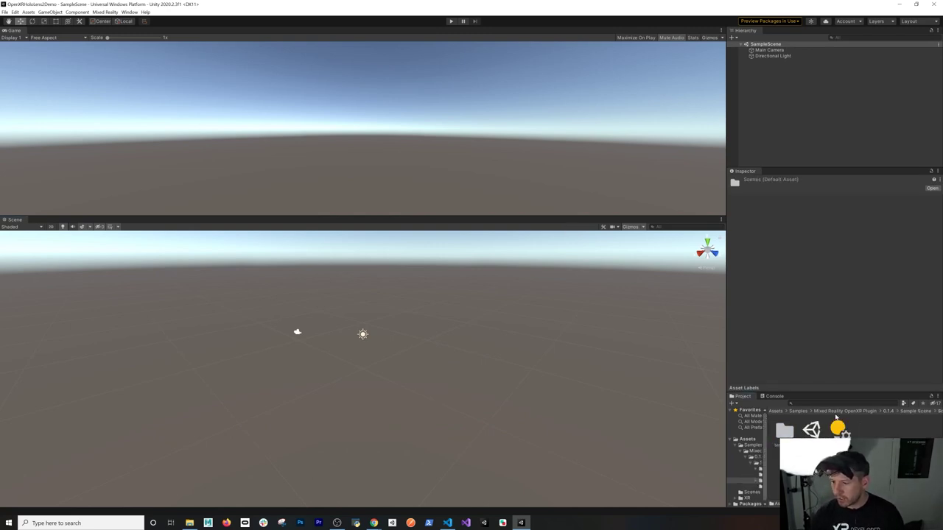
double_click(812, 429)
scroll(436, 330, down, 2)
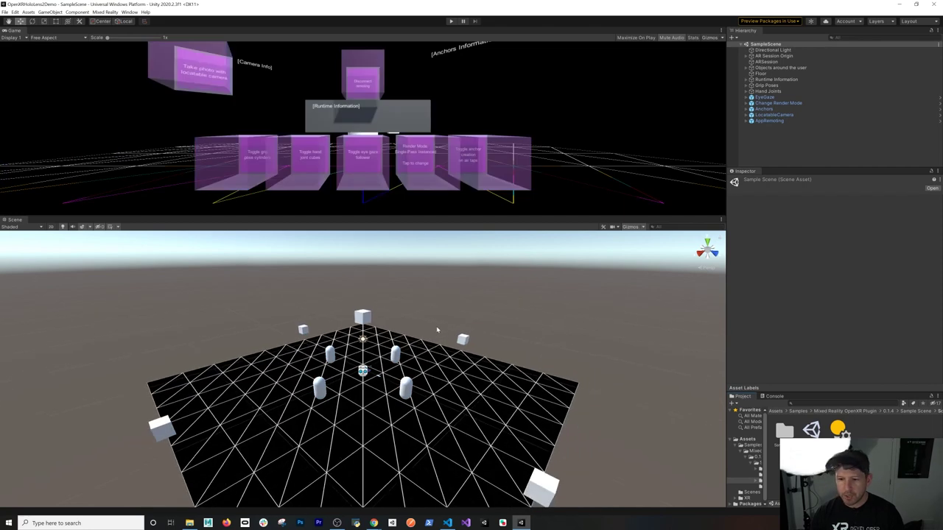
Add the open SampleScene to the scenes in build in the Build Settings.
scroll(435, 329, up, 4)
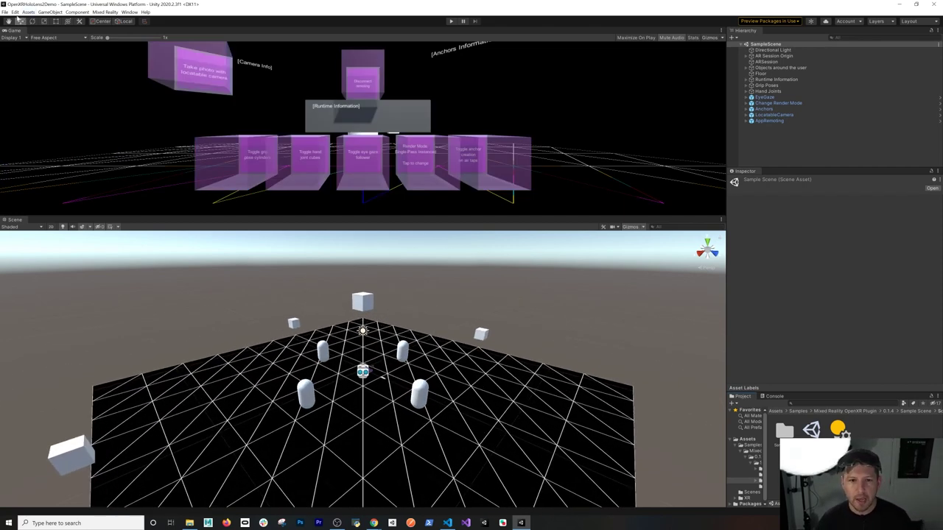
click(6, 14)
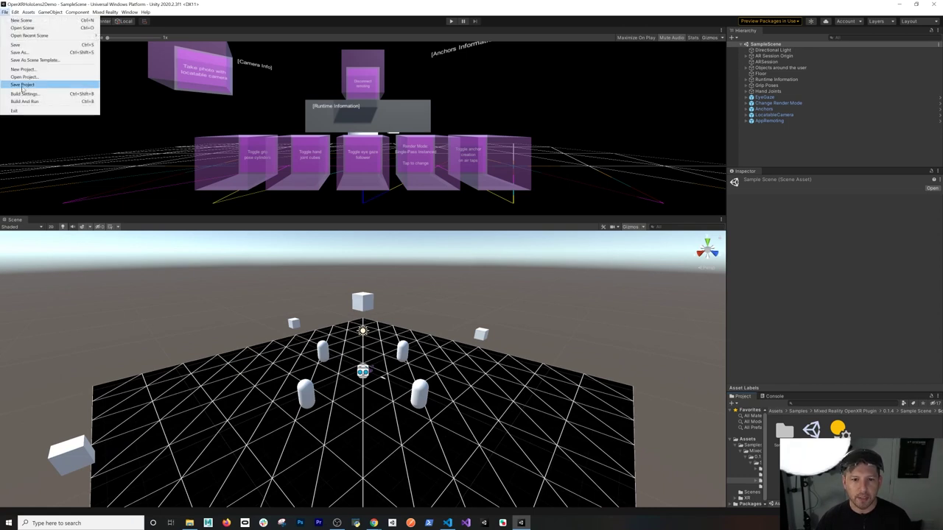
click(24, 94)
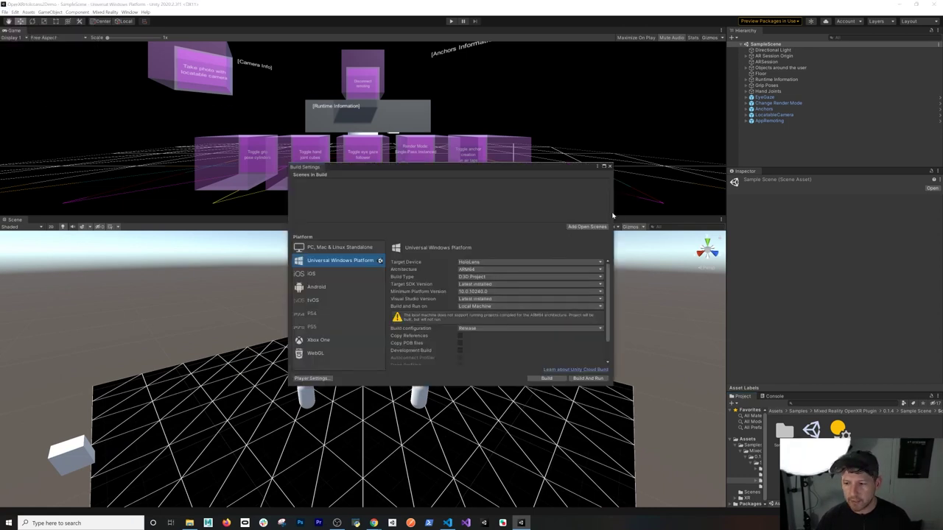
click(582, 228)
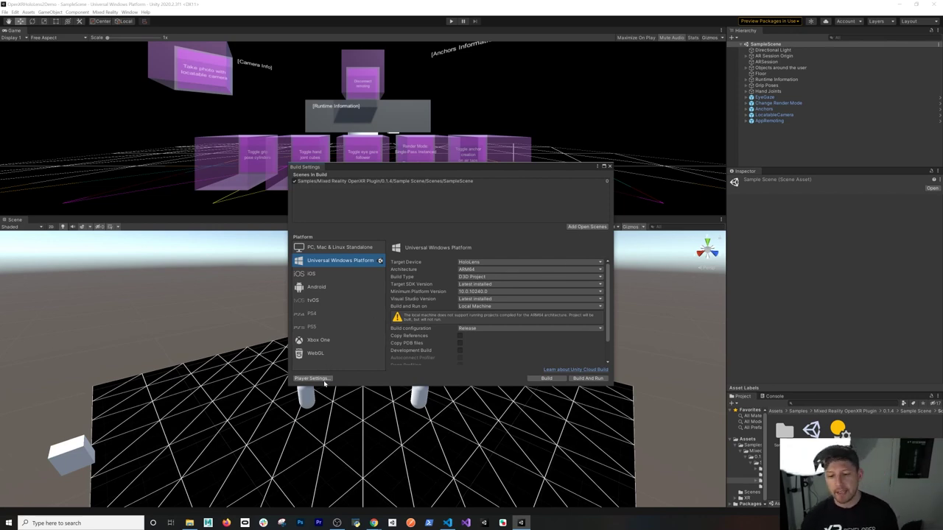
Enable the OpenXR (Preview) plug-in provider and its Microsoft HoloLens feature set for Universal Windows Platform in XR Plug-in Management.
click(312, 379)
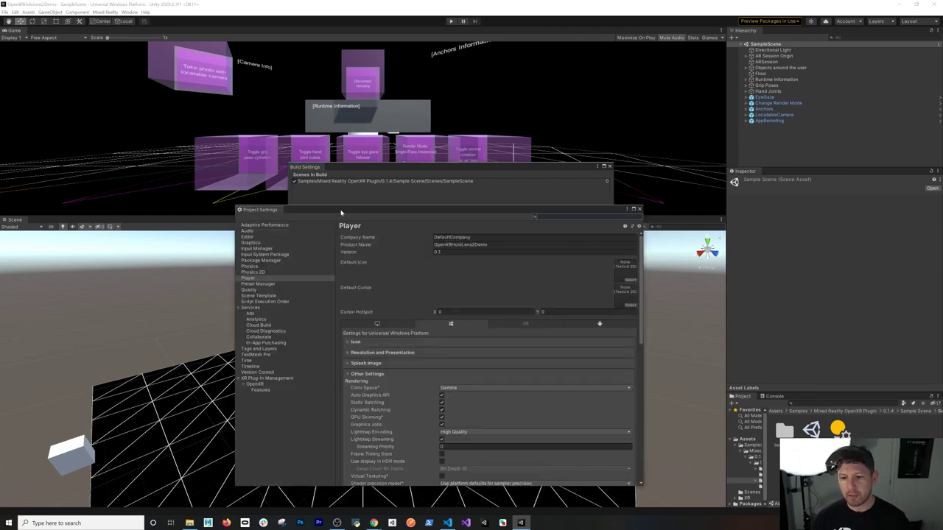
drag(341, 212, 291, 118)
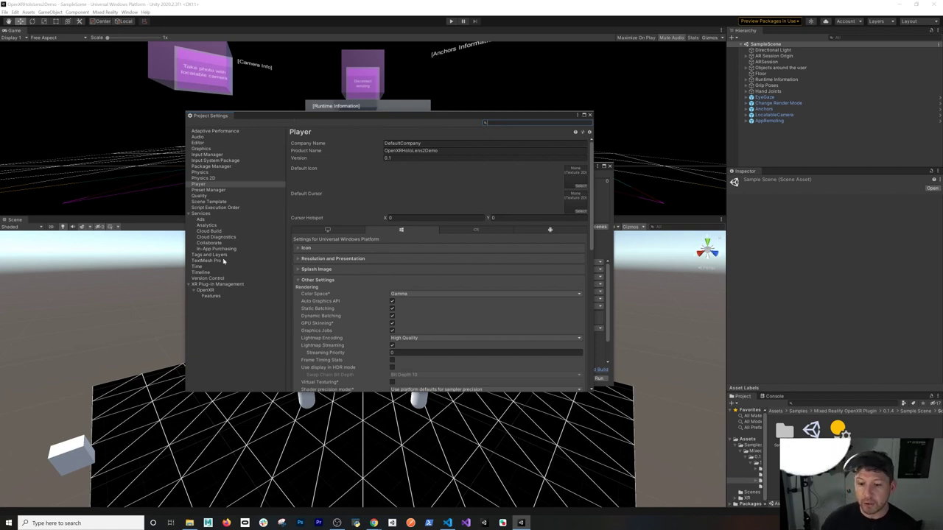
click(205, 291)
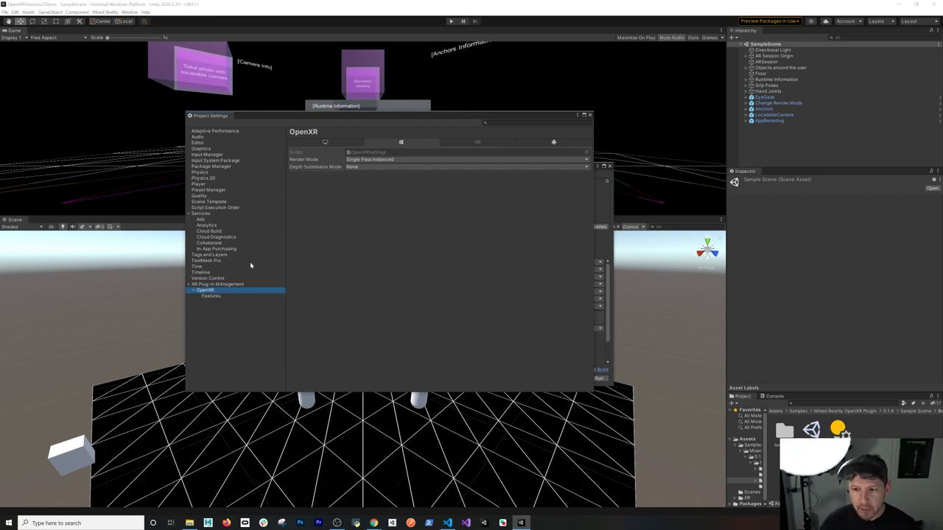
click(243, 284)
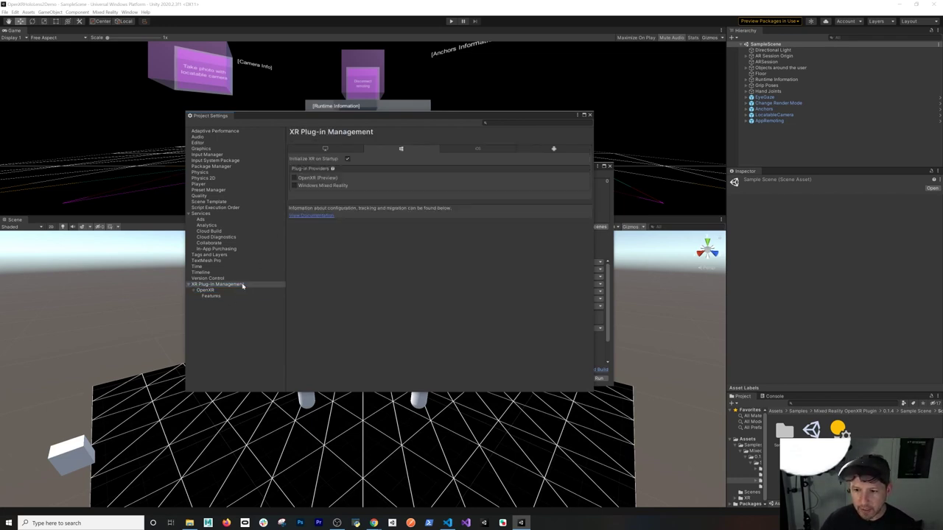
click(294, 179)
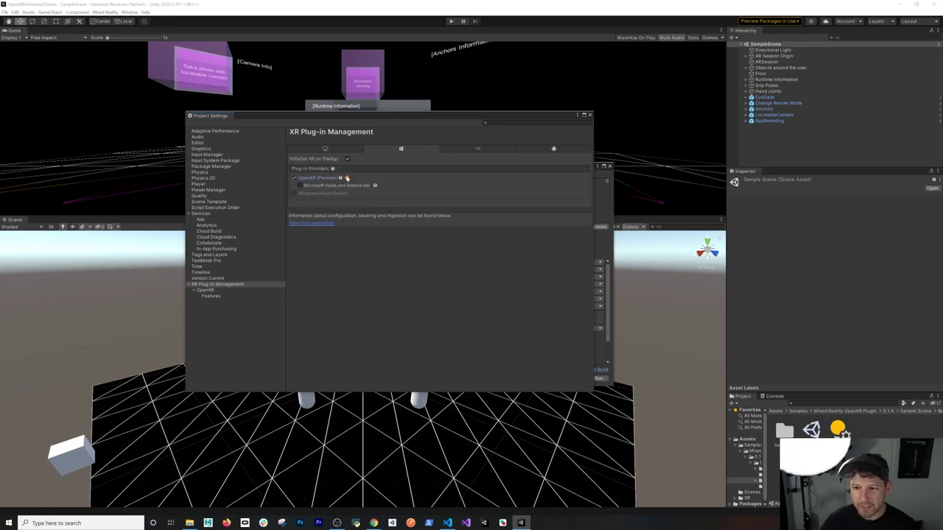
click(299, 186)
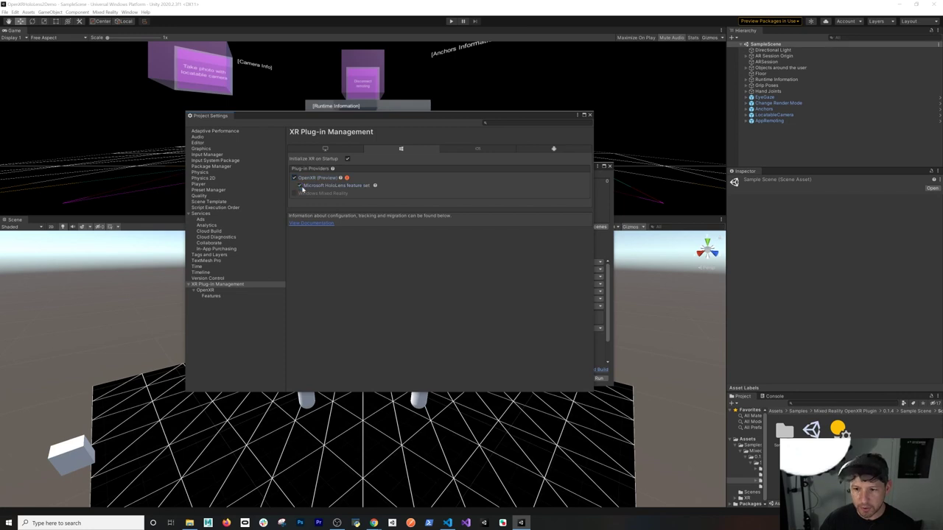
Fix all listed issues in the OpenXR Project Validation and close the validation window.
click(347, 178)
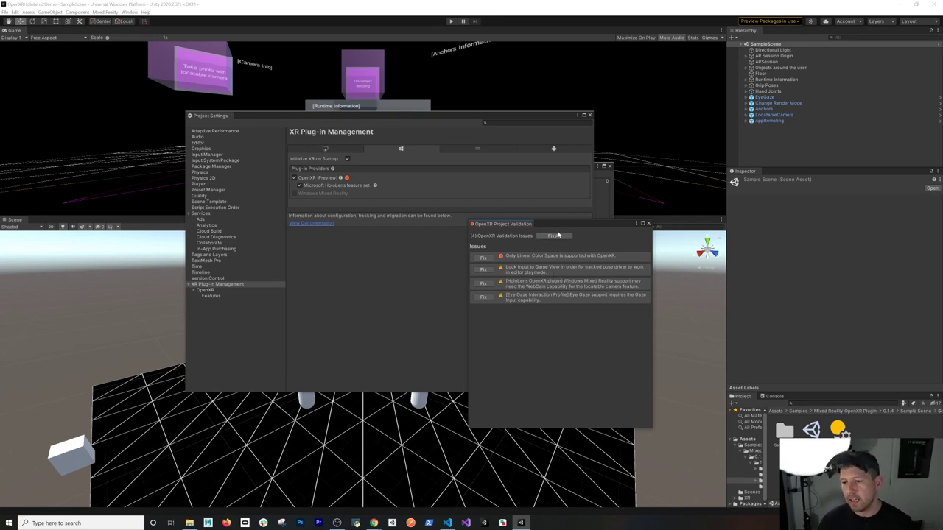
click(554, 235)
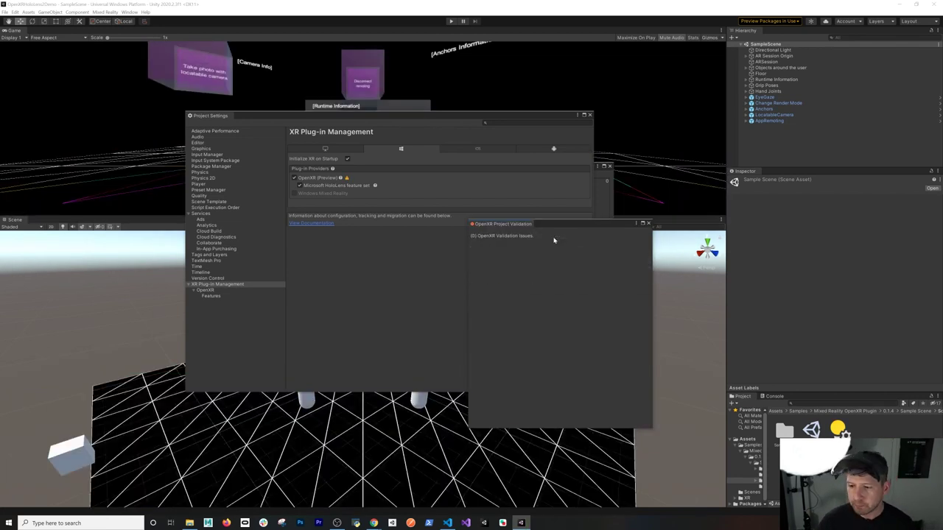
click(648, 224)
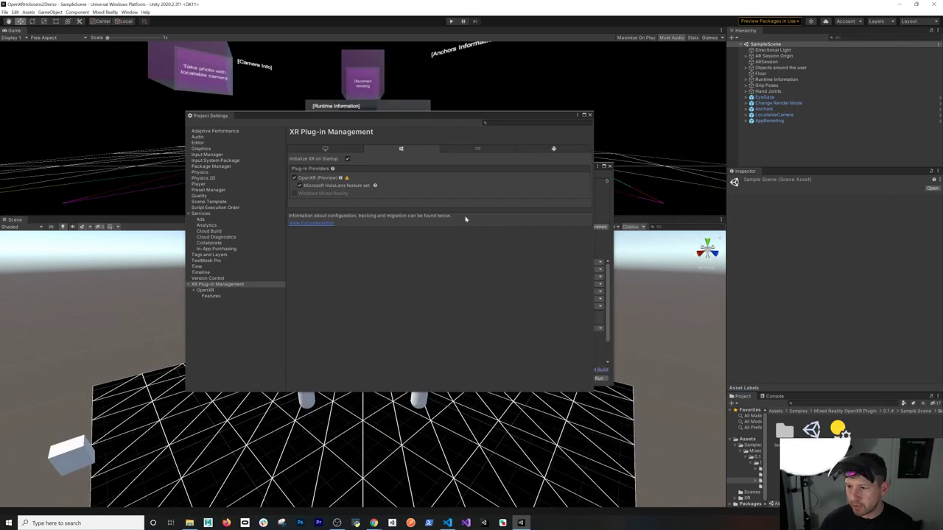
Review the OpenXR settings and features for Universal Windows Platform, and close the Project Settings and Build Settings.
click(206, 291)
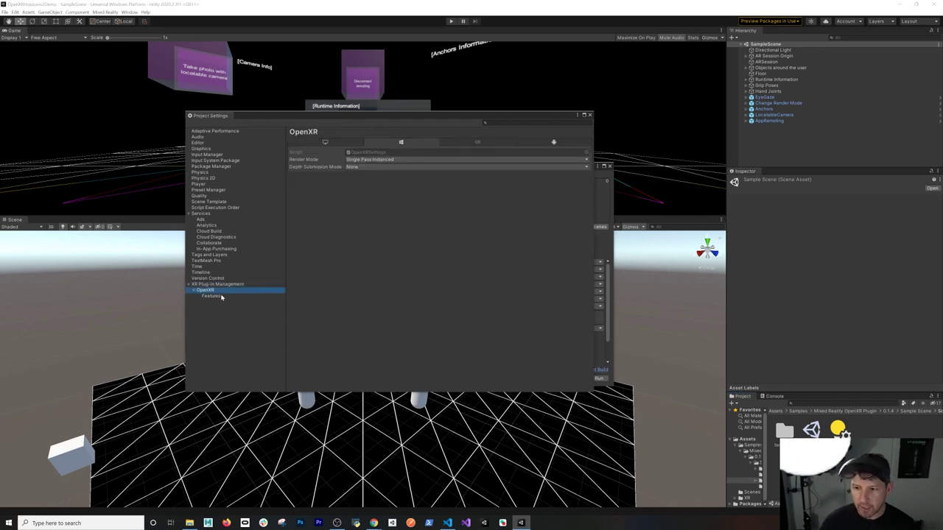
click(212, 296)
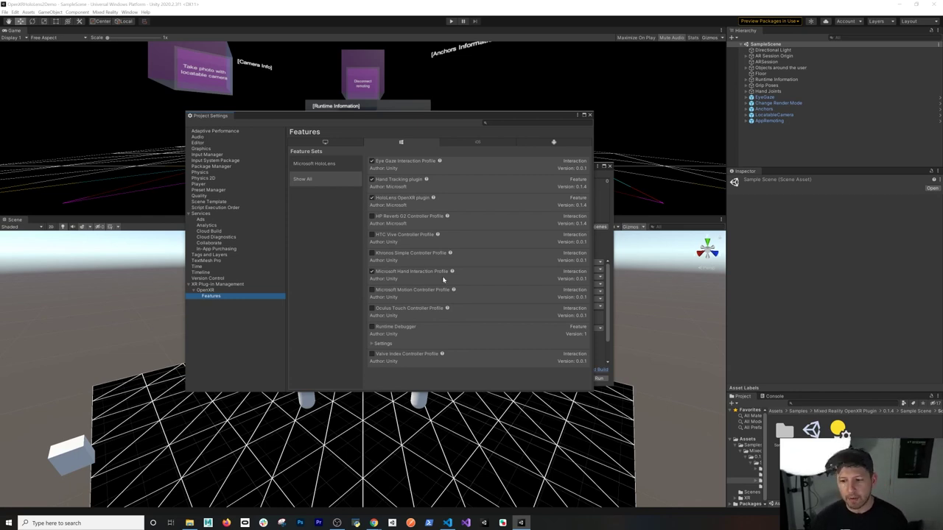
click(216, 290)
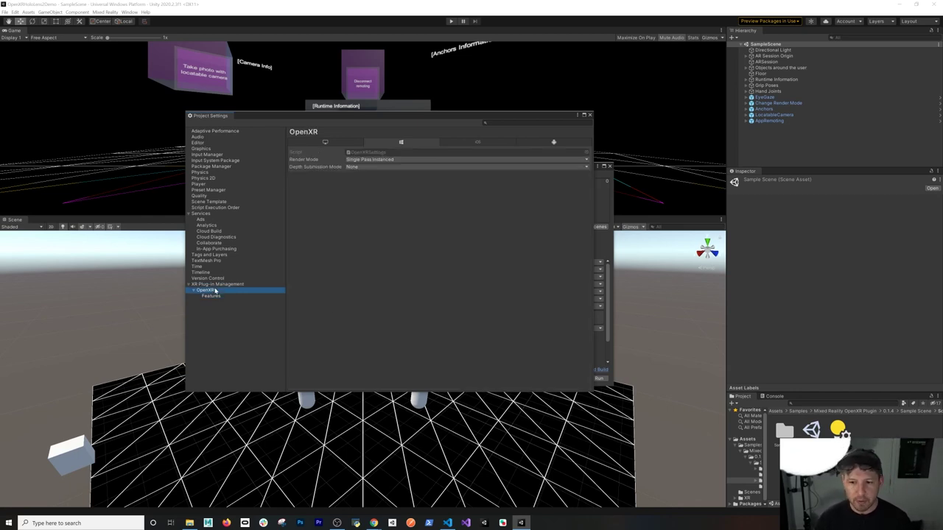
click(232, 284)
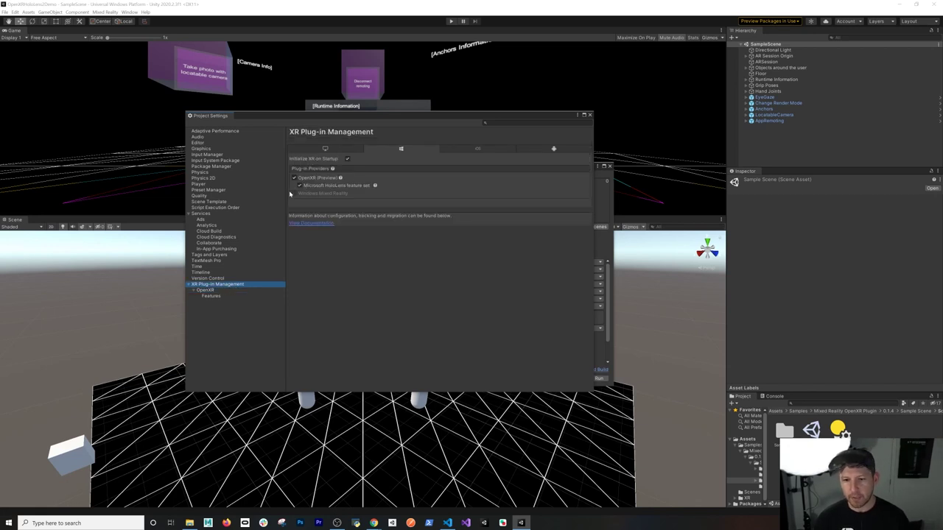
click(590, 116)
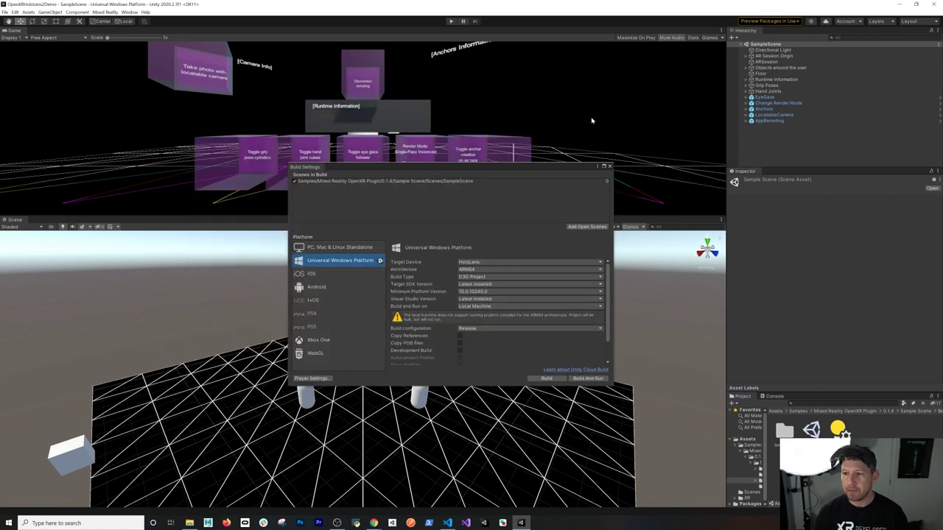
click(609, 167)
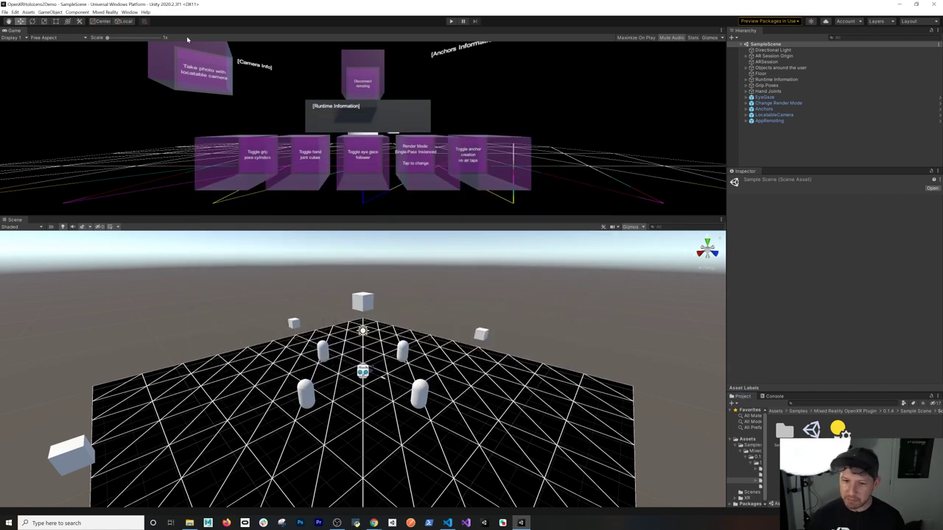
Try to apply the recommended OpenXR project settings for HoloLens 2, check the console, and clear it.
click(131, 14)
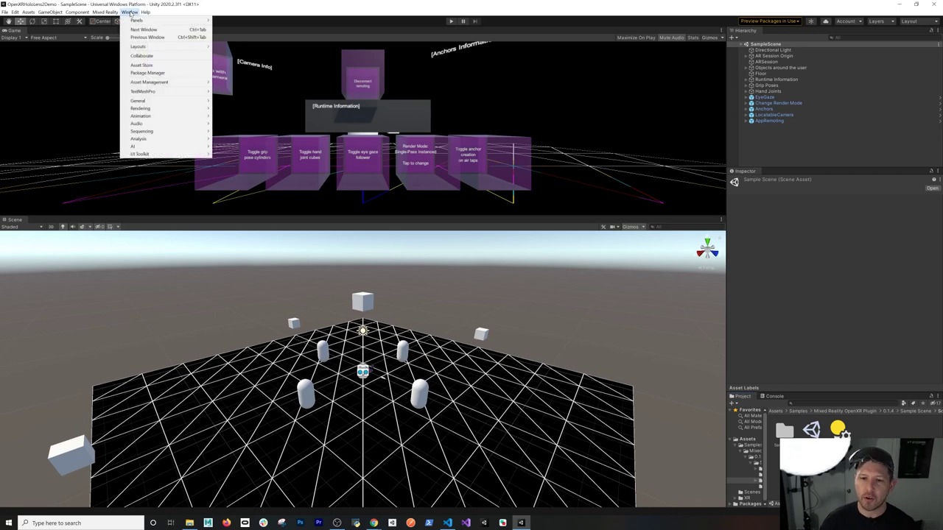
mouse_move(114, 14)
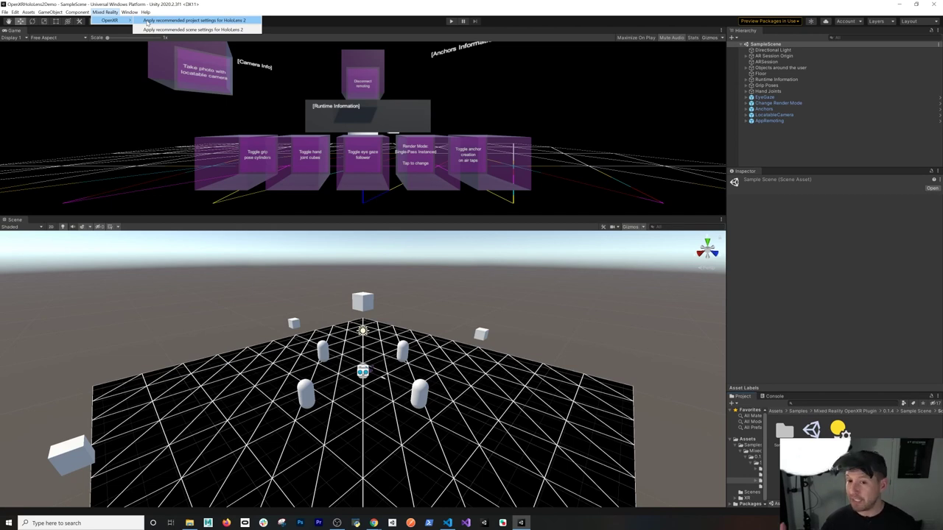
click(148, 21)
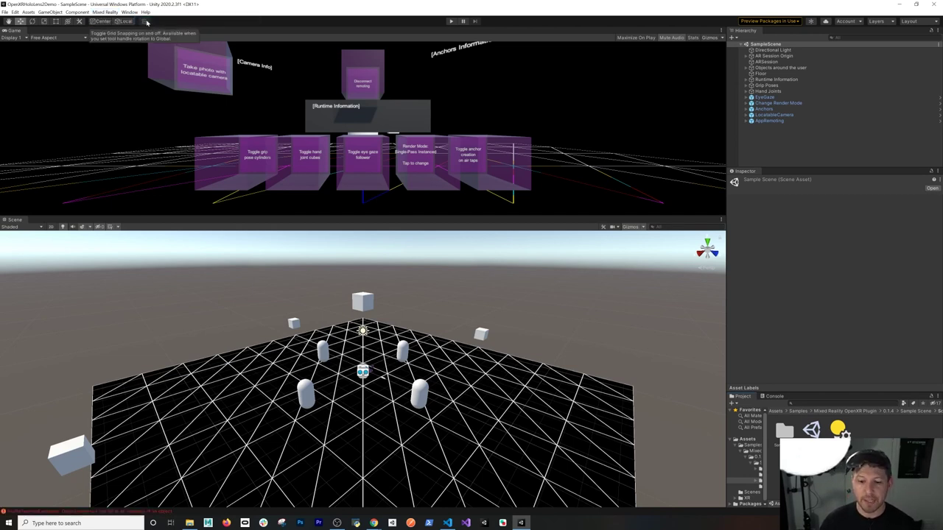
click(67, 513)
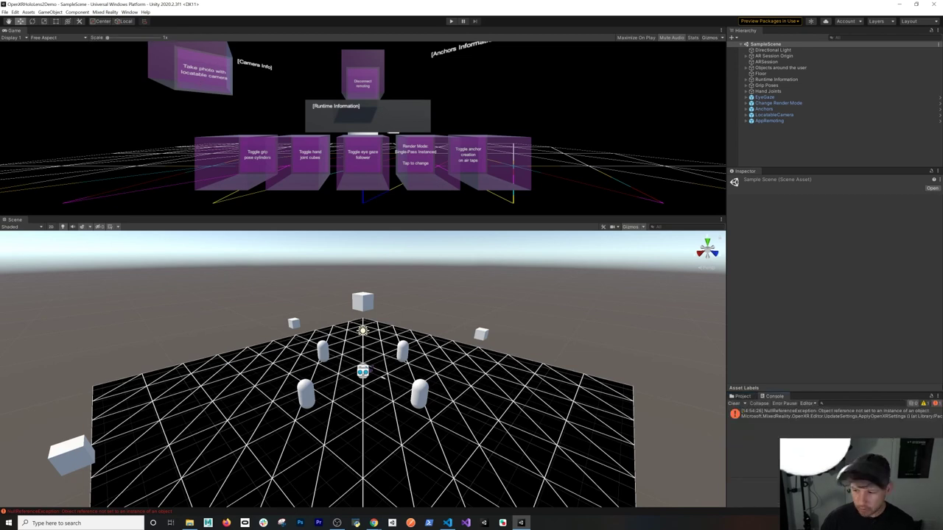
click(731, 404)
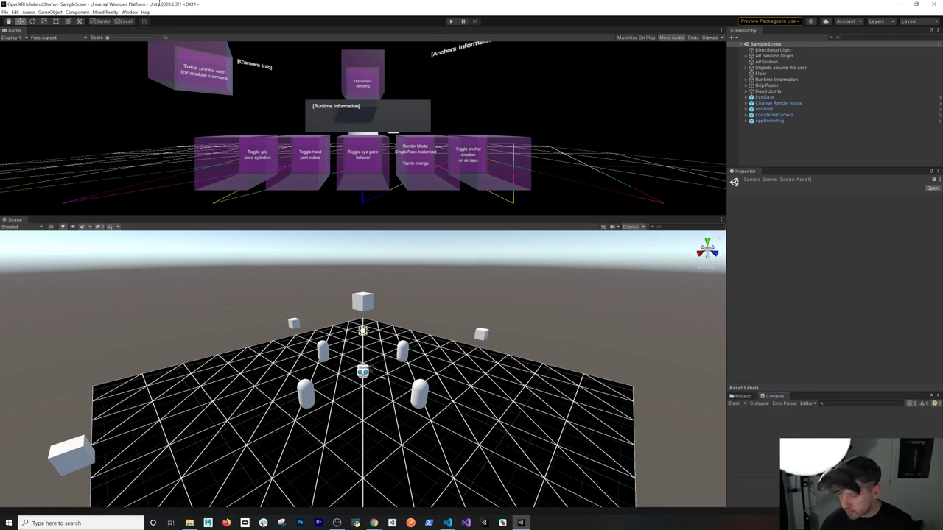
Retry applying the recommended OpenXR project settings for HoloLens 2 and inspect the logged console entry.
click(107, 13)
mouse_move(109, 20)
click(192, 21)
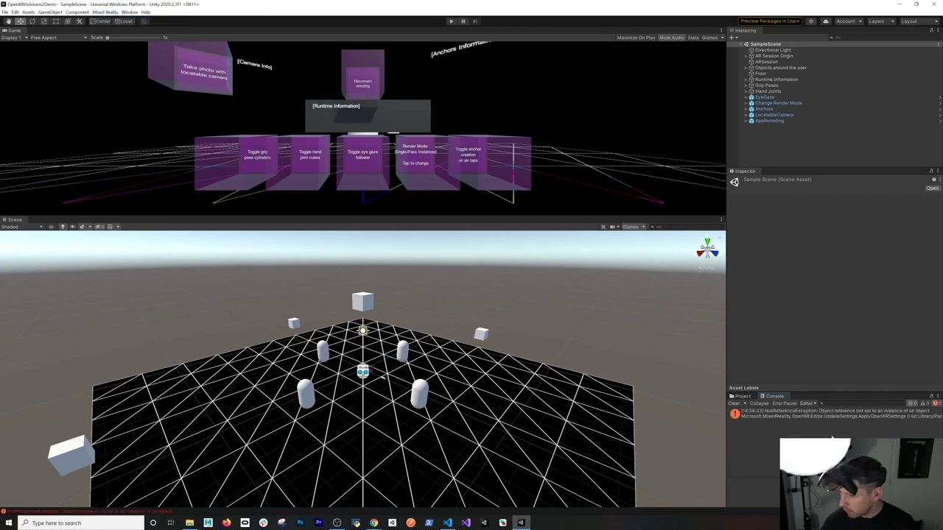
click(842, 416)
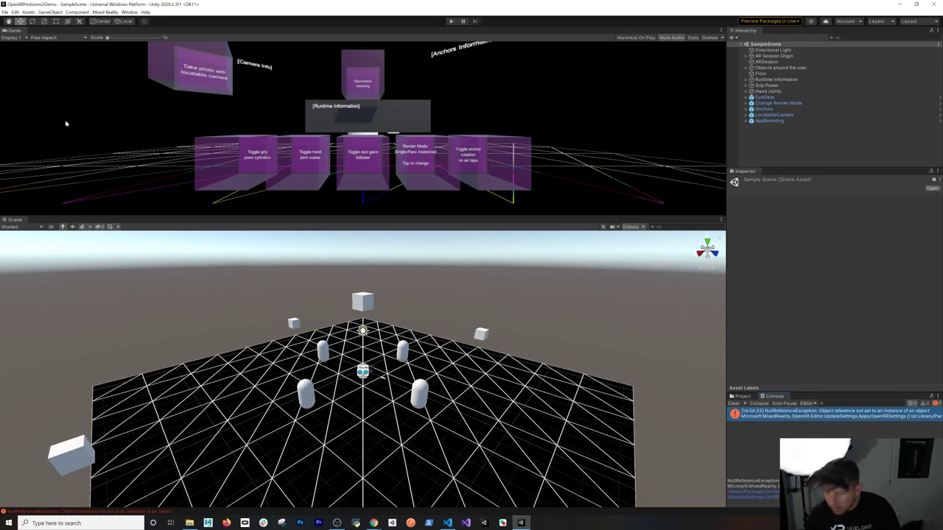
Enable OpenXR (Preview) and the Windows Mixed Reality feature set for the desktop platform in XR Plug-in Management.
click(6, 11)
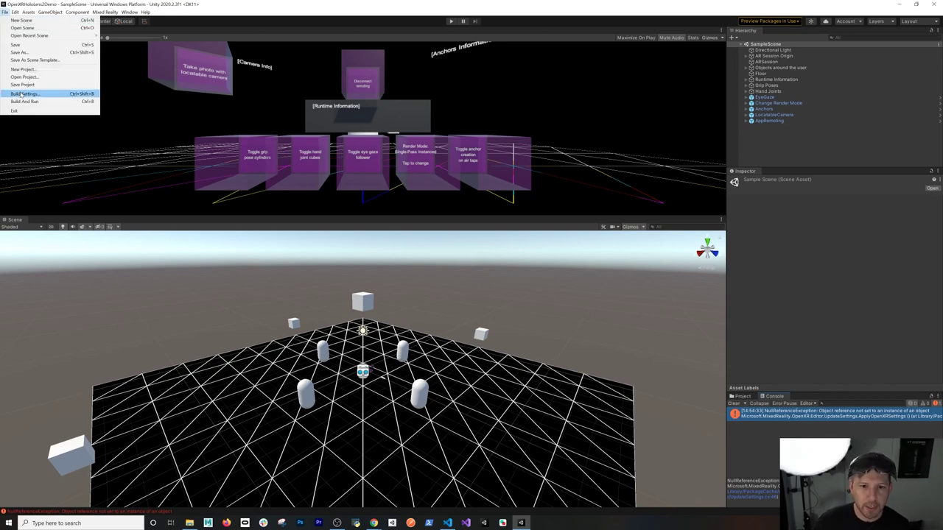
click(45, 93)
click(313, 378)
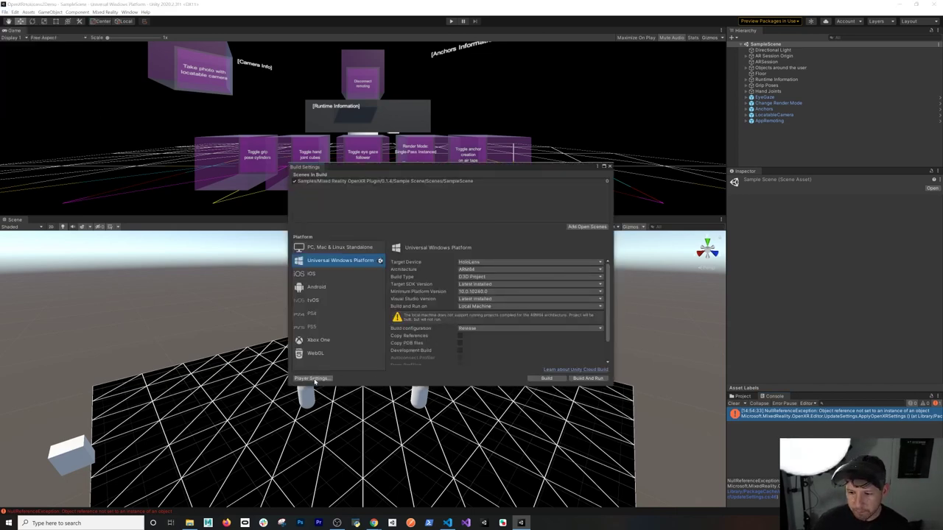
click(210, 284)
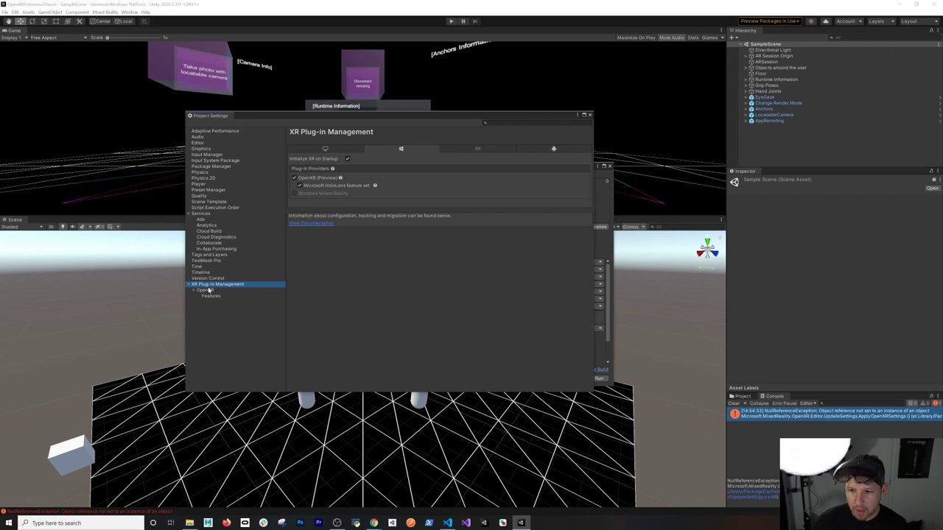
click(324, 151)
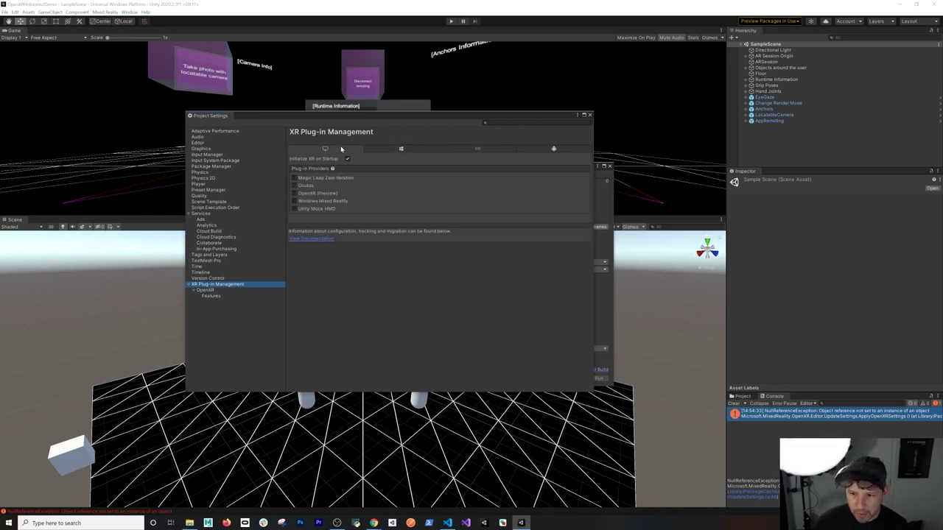
click(298, 194)
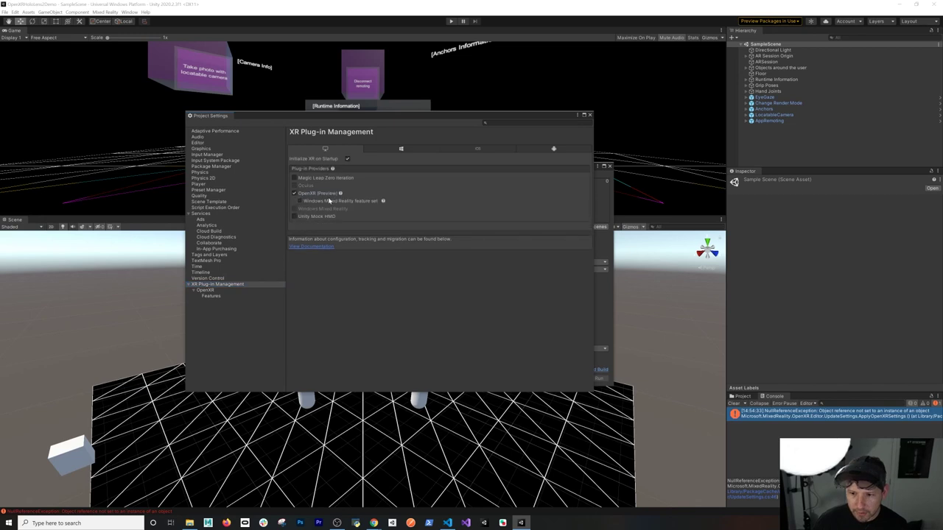
click(300, 202)
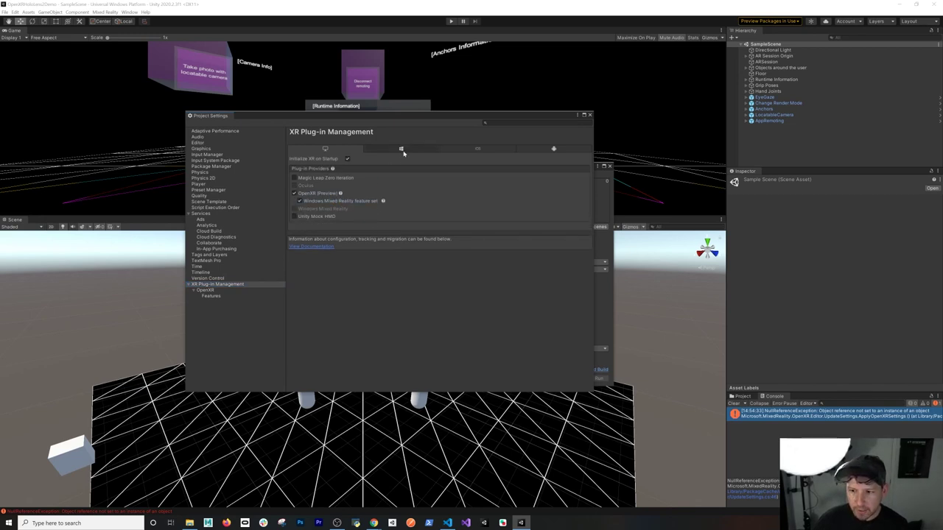
Check the list of OpenXR features for Universal Windows Platform in the Project Settings.
click(401, 151)
click(210, 290)
click(213, 297)
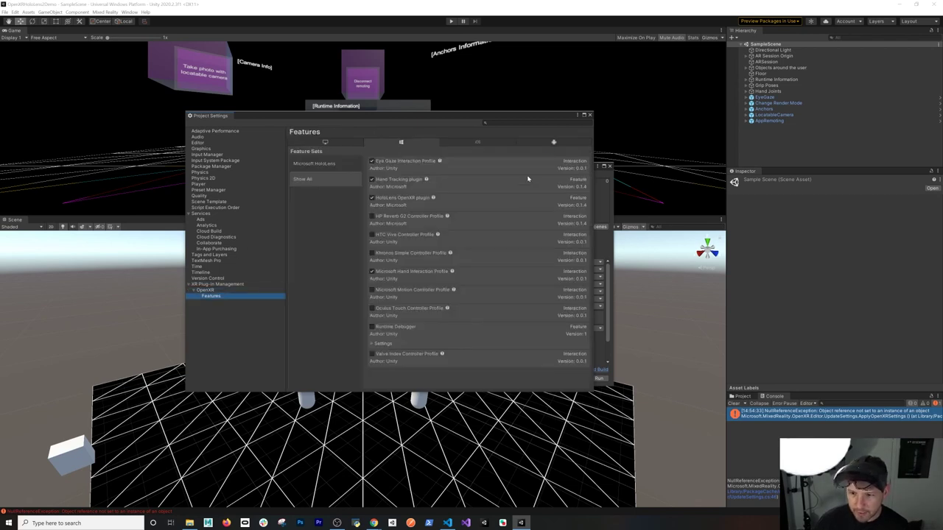
Clear the console and apply the recommended OpenXR project settings for HoloLens 2 again.
click(734, 404)
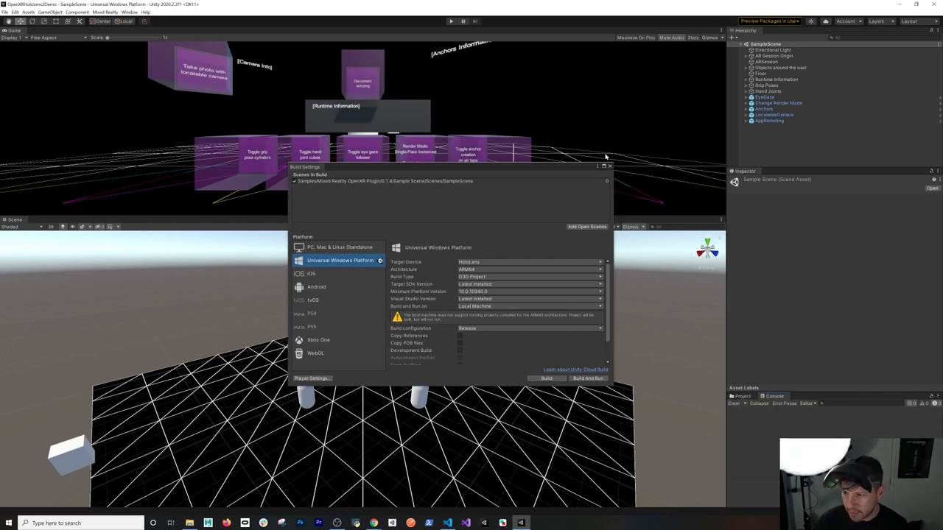
click(104, 12)
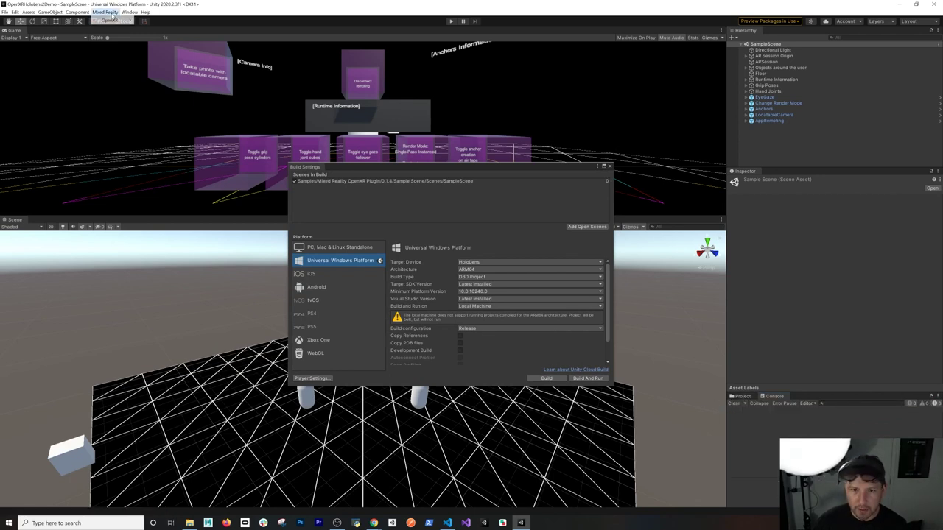
mouse_move(122, 21)
click(170, 29)
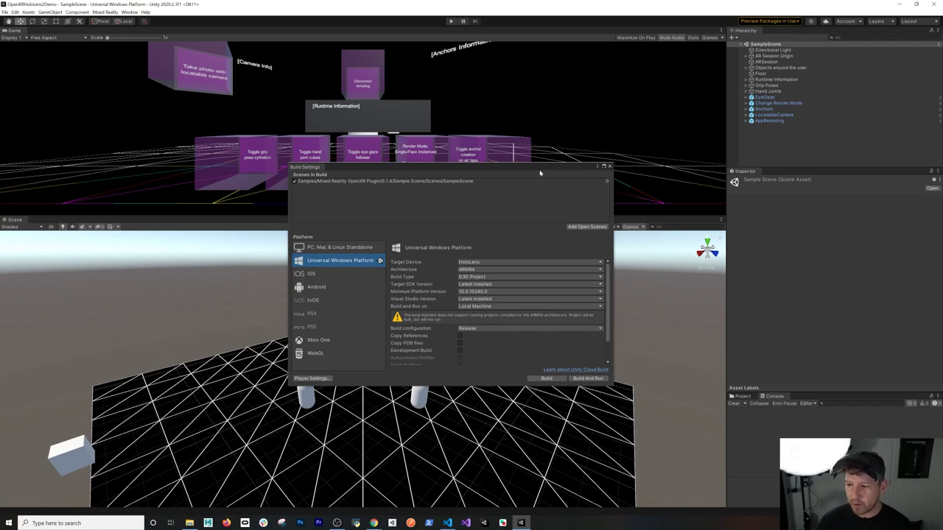
Check the Player settings for the desktop and Universal Windows platforms from the build settings, and close the Project Settings.
click(5, 12)
click(22, 94)
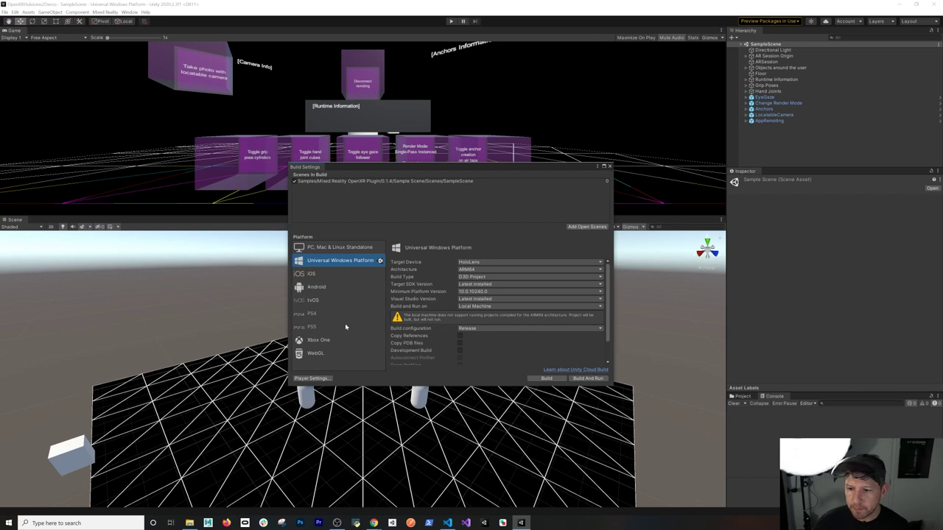
click(319, 378)
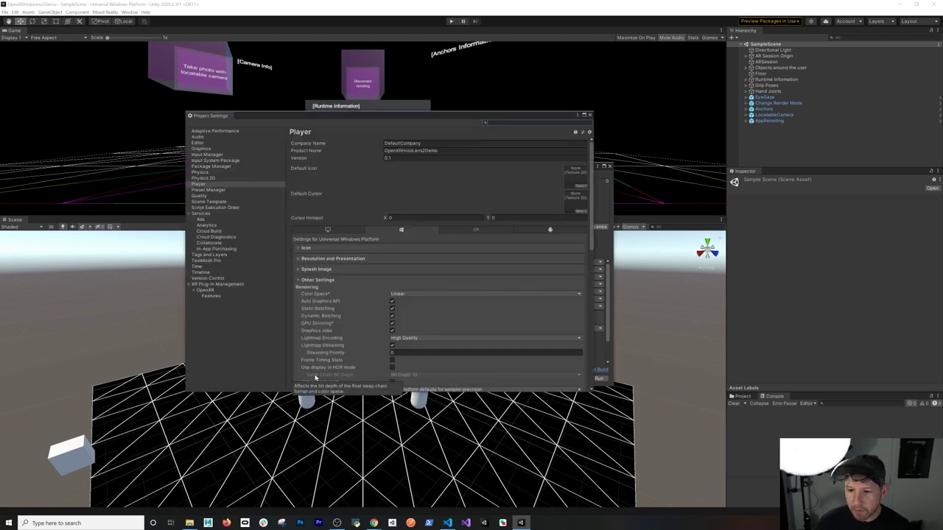
click(325, 231)
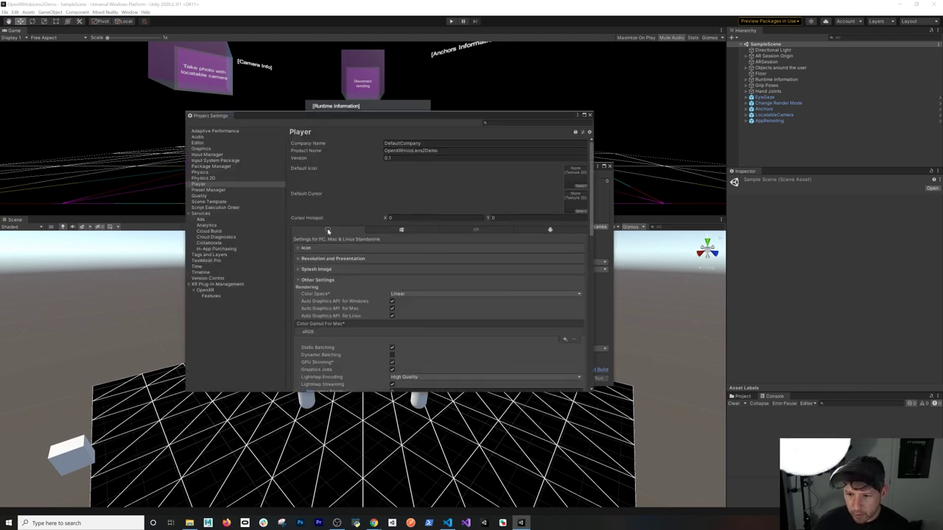
click(389, 233)
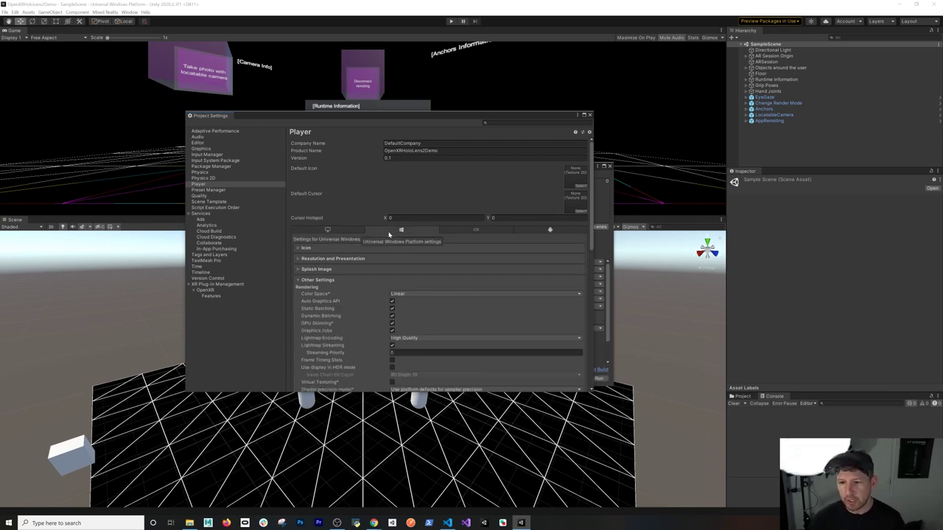
click(589, 114)
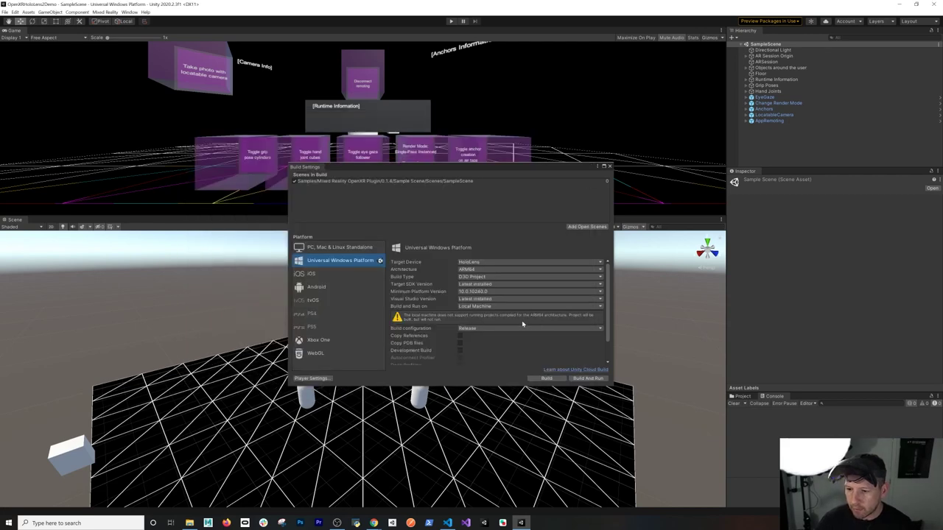
Build the Universal Windows Platform project into a new Desktop folder named HoloLensBuilds2.
click(579, 379)
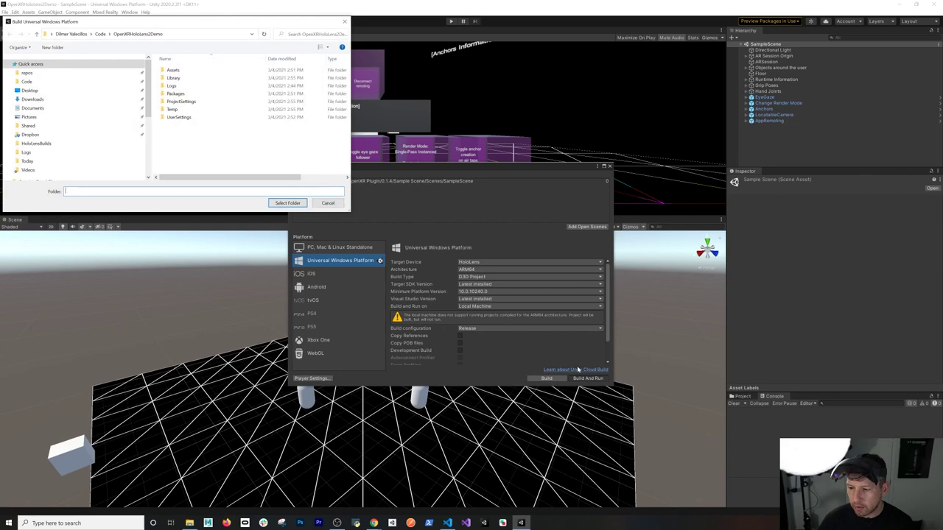
key(Escape)
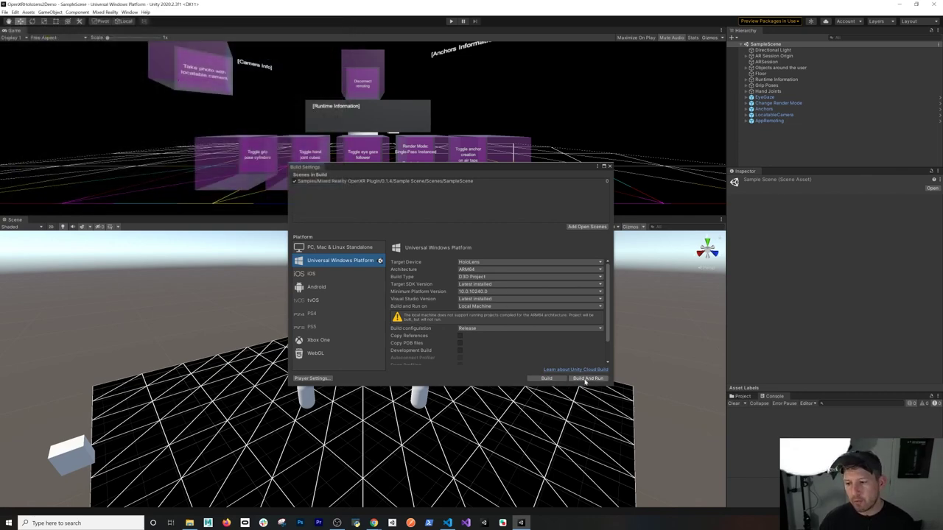
click(547, 377)
click(29, 90)
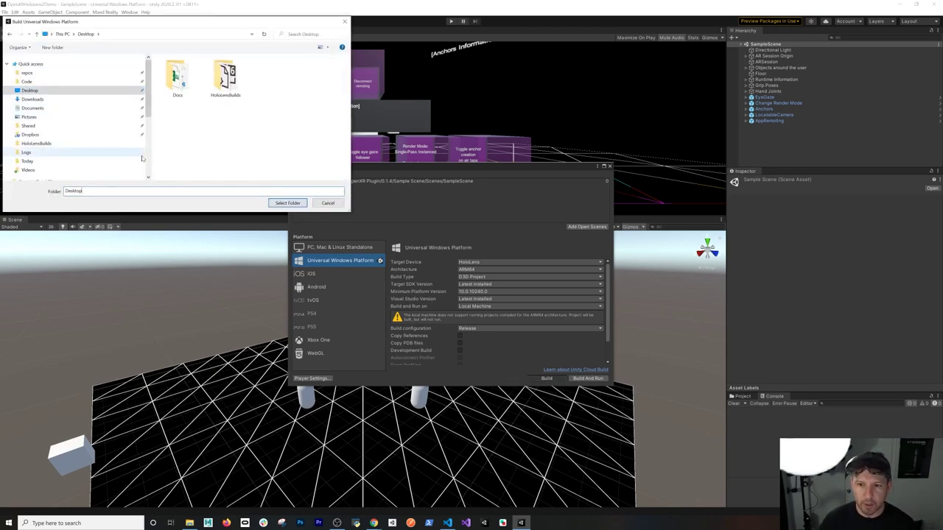
click(63, 47)
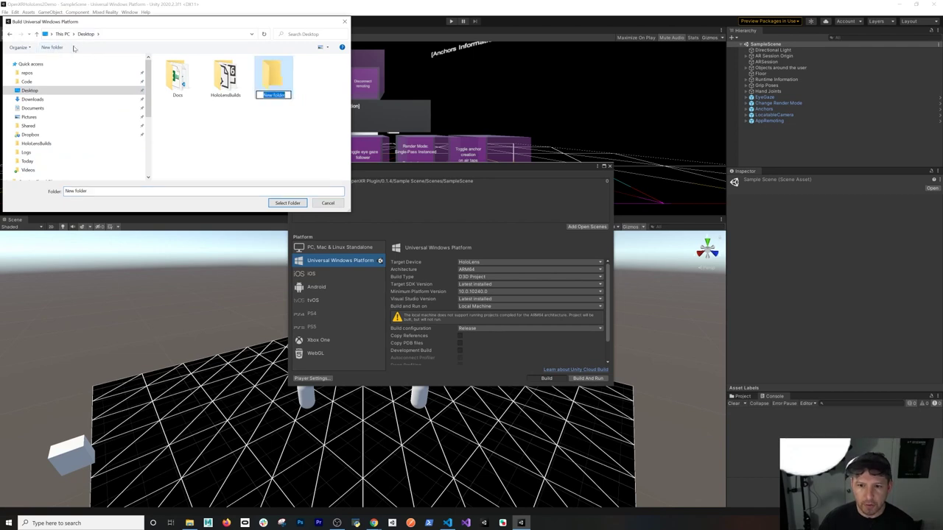
text(HoloL)
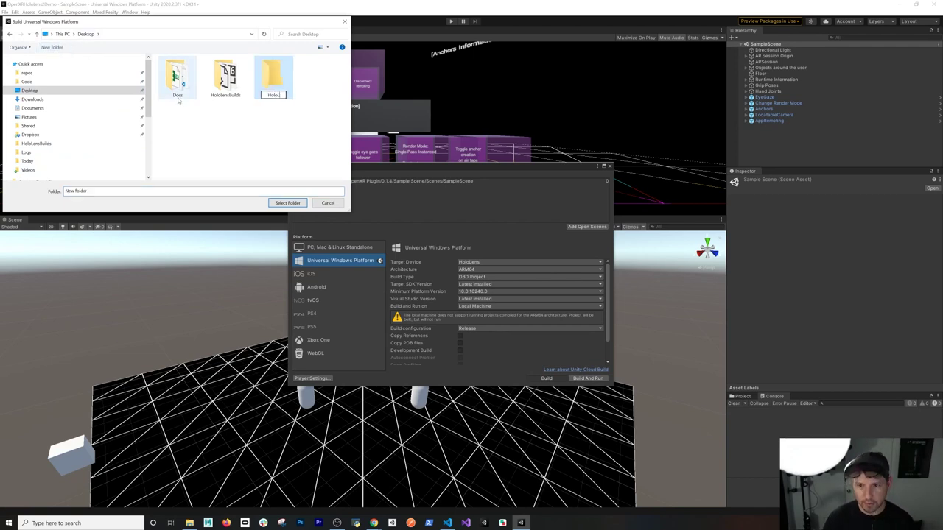
text(ensBuilds2)
key(Return)
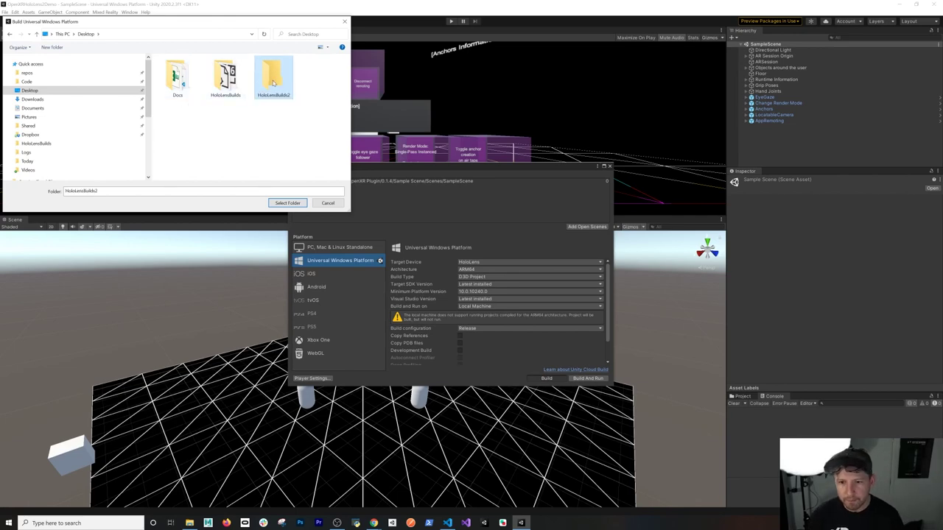
click(287, 202)
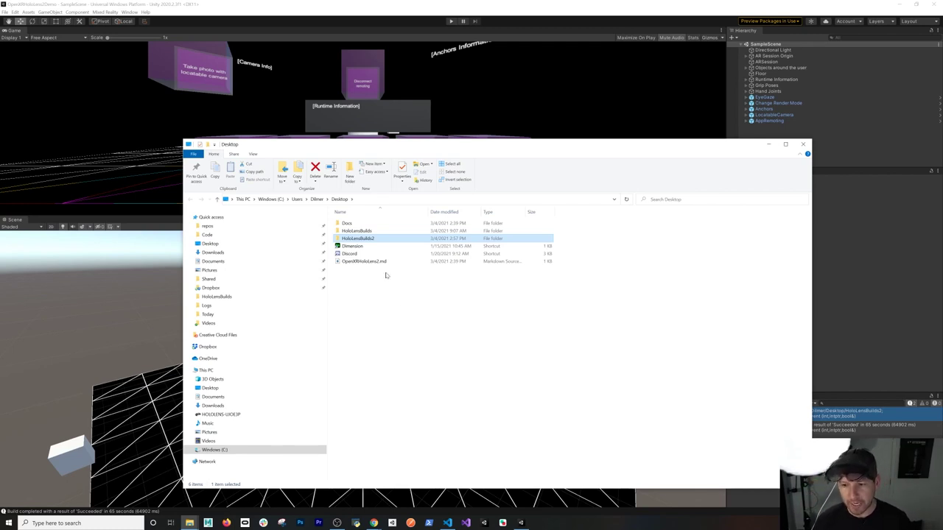
Open OpenXRHoloLens2Demo.sln from the HoloLensBuilds2 folder in Visual Studio and set its build configuration to Release and ARM64.
double_click(372, 240)
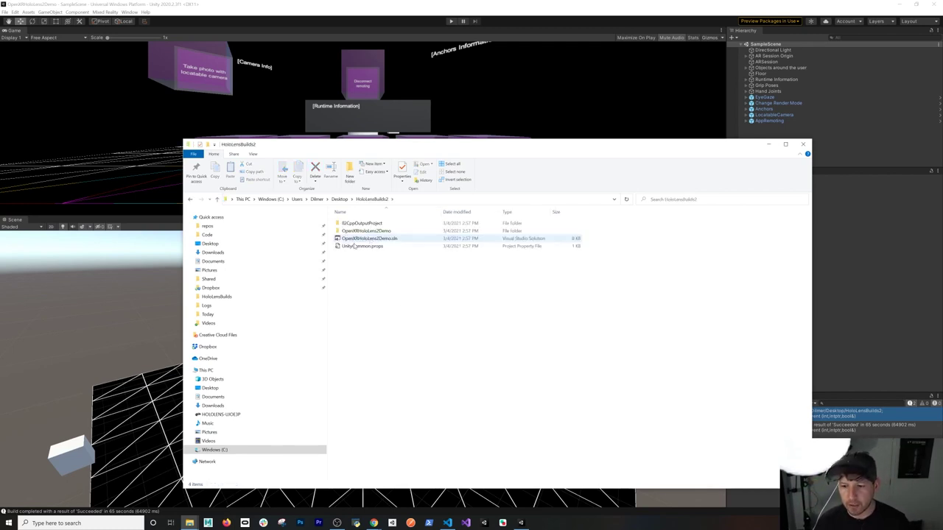
double_click(368, 241)
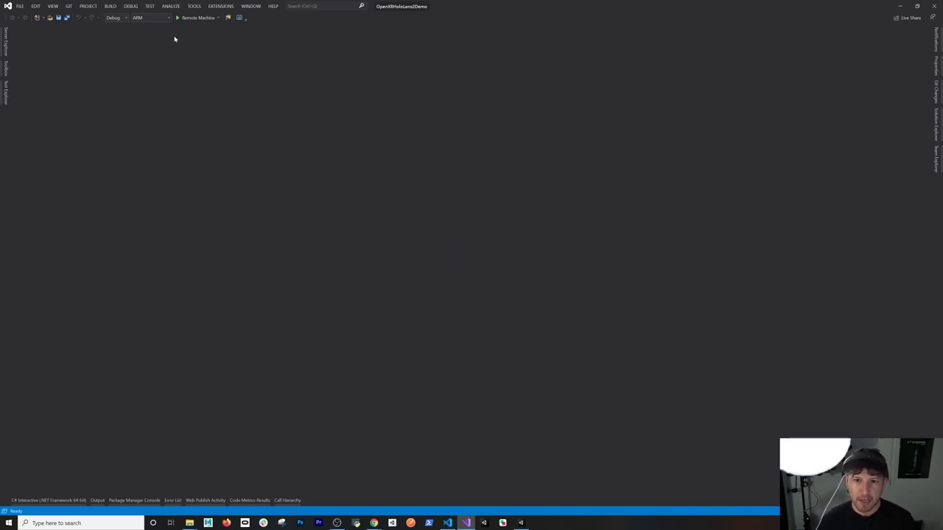
click(127, 18)
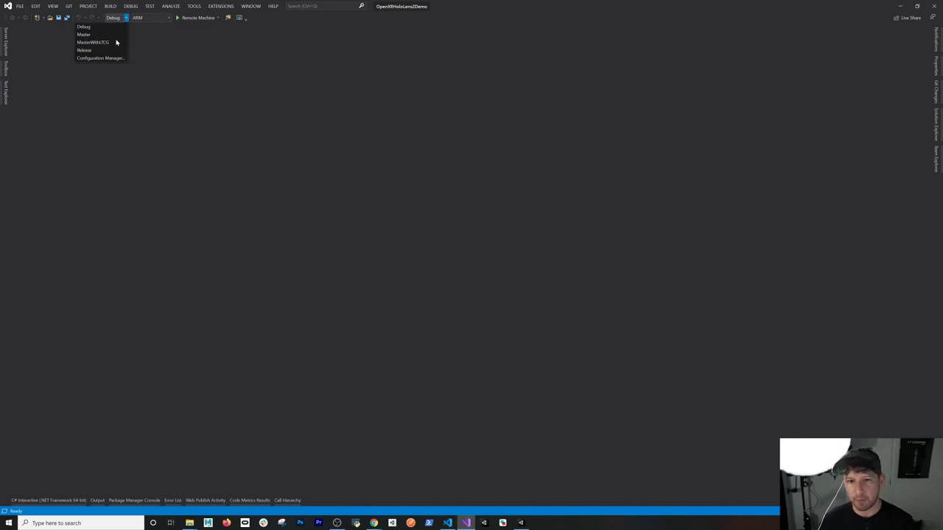
click(86, 50)
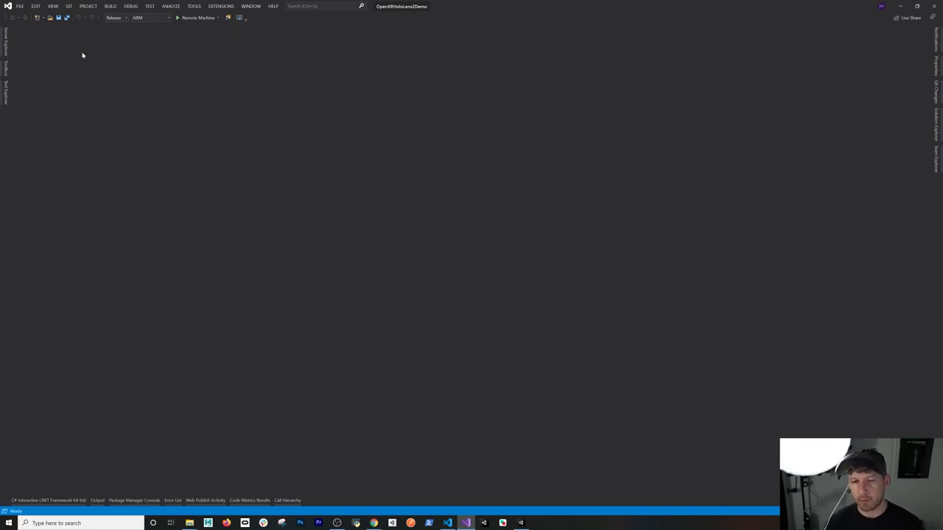
click(169, 17)
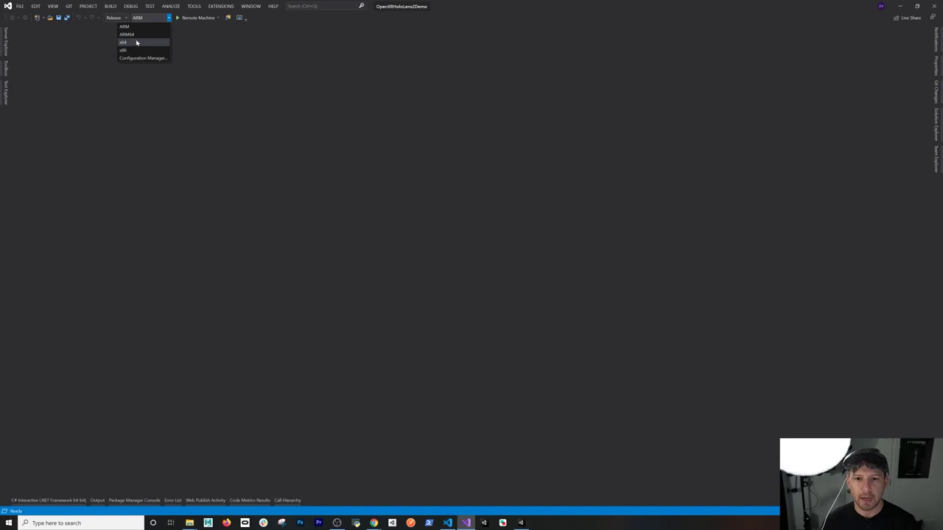
click(140, 35)
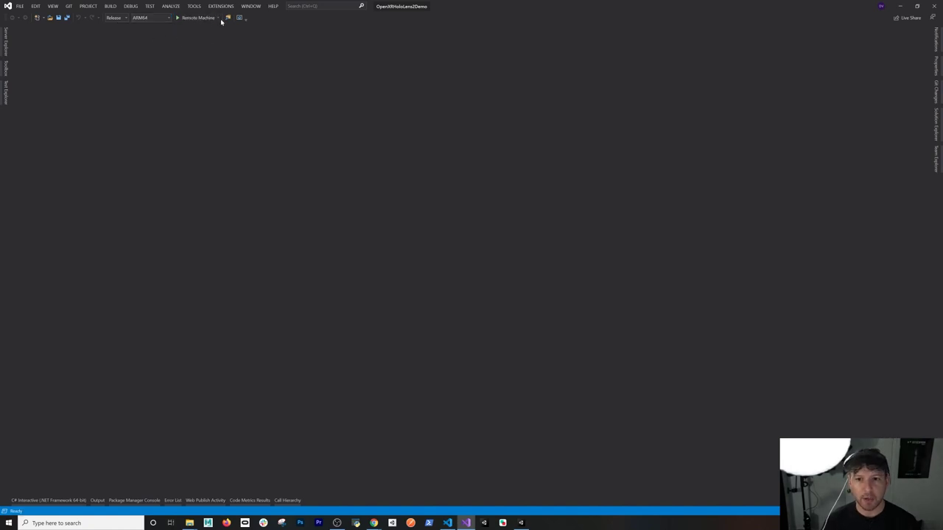
Set the run target to Device, start building and deploying the solution, and enlarge the build output view.
click(218, 18)
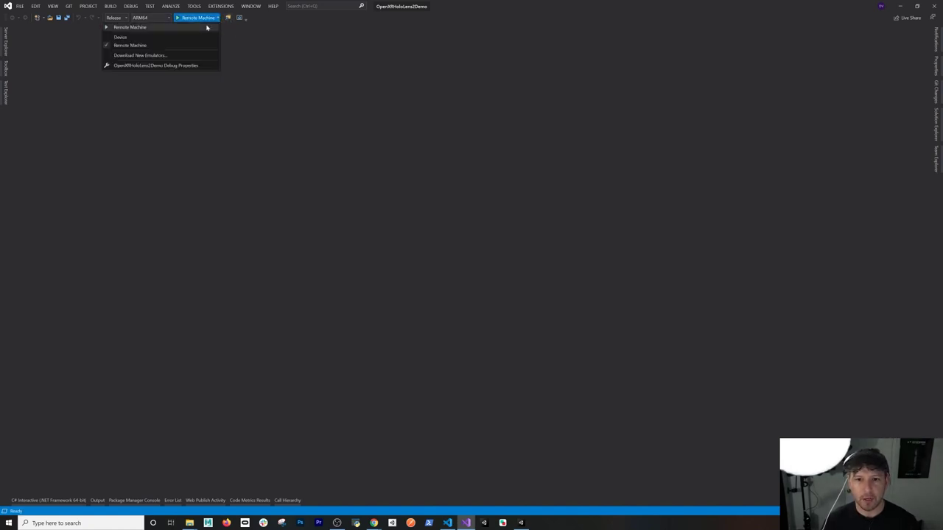
click(187, 37)
click(185, 19)
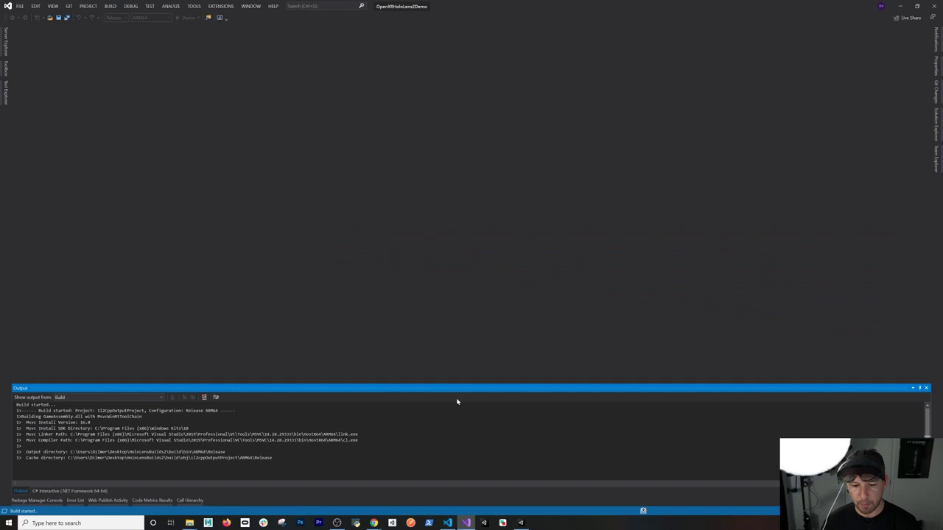
drag(463, 383, 478, 277)
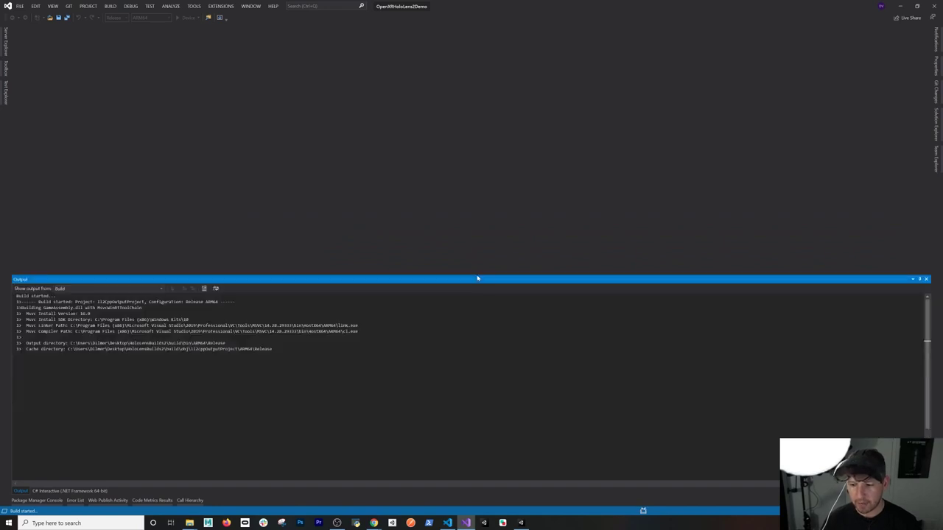